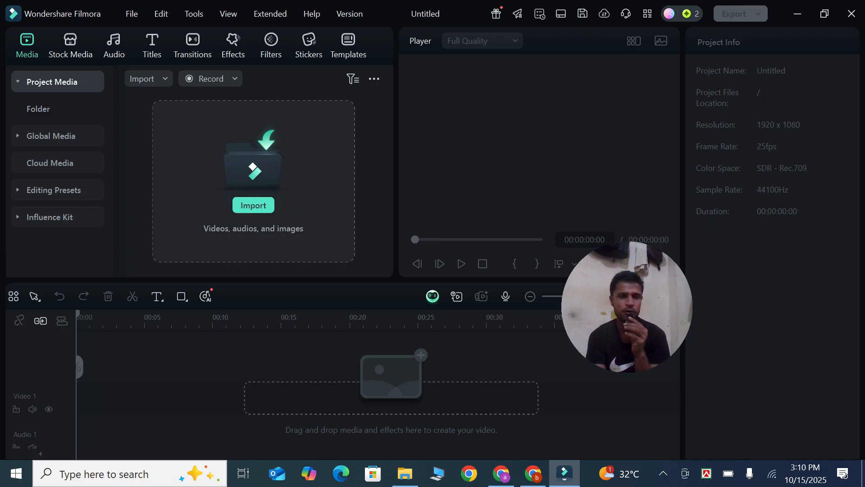
- Import the panjabishop full video, place it at the start of the Video 1 track, and match the project to its 1080x1080 25fps format
left_click(253, 205)
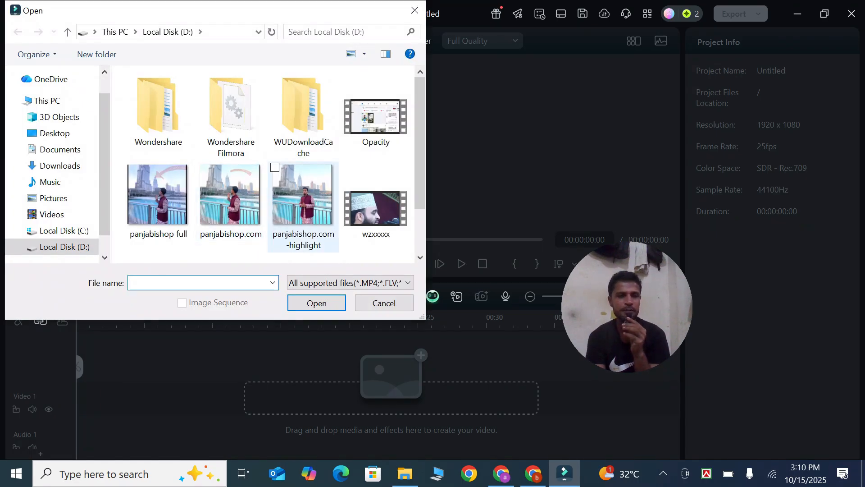
left_click(158, 199)
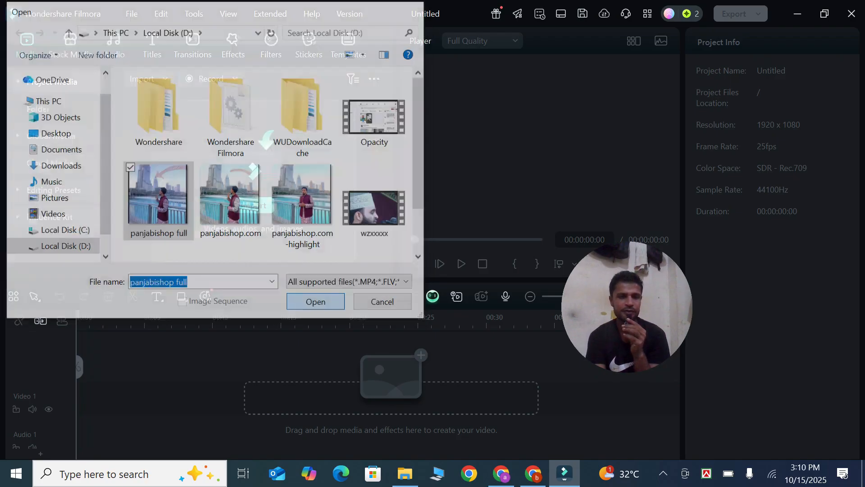
left_click(315, 302)
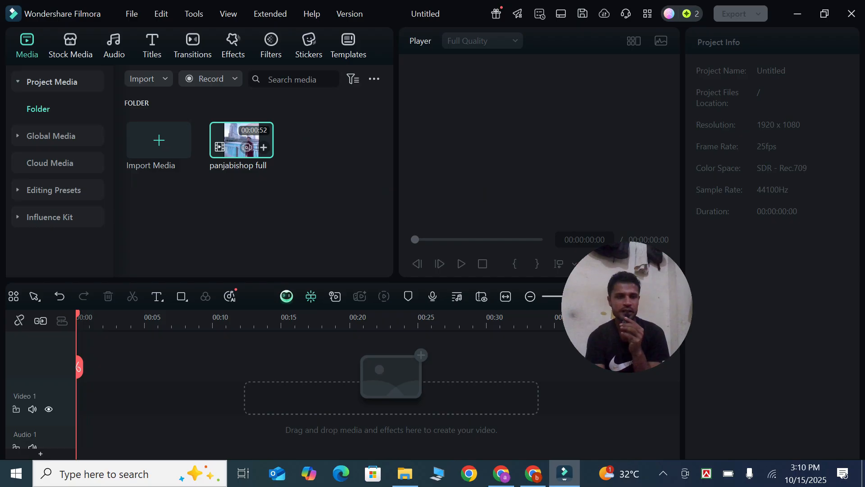
left_click_drag(240, 140, 79, 402)
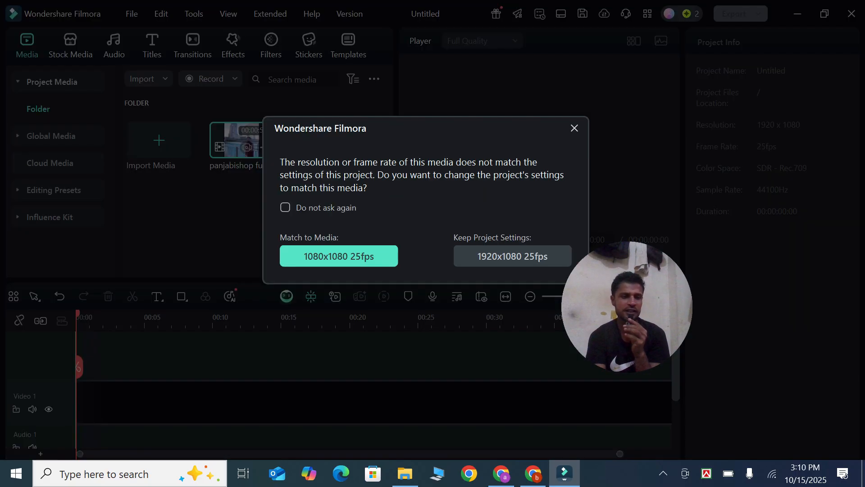
left_click(339, 256)
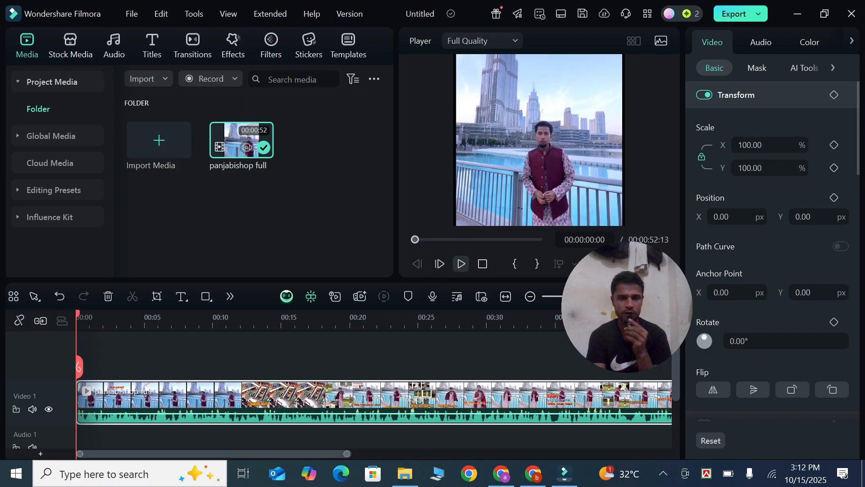
- Play the clip from the start and pause it at about 30 seconds to find the passage for the text effect
left_click(461, 264)
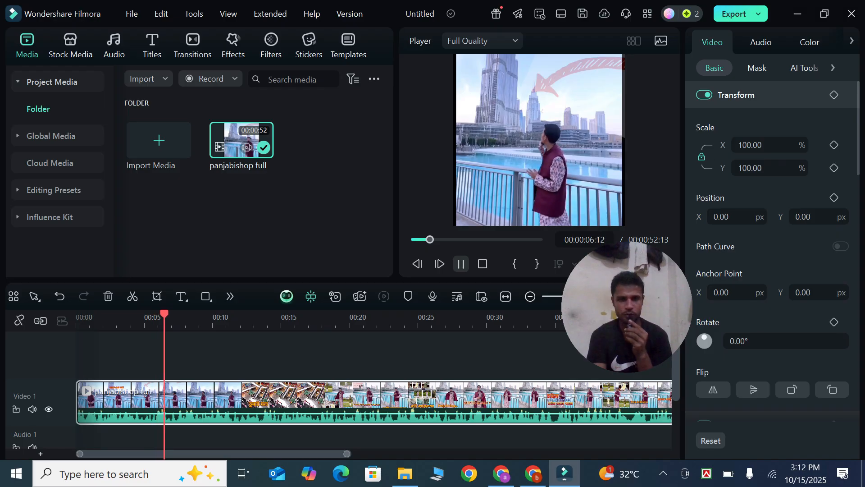
key("space")
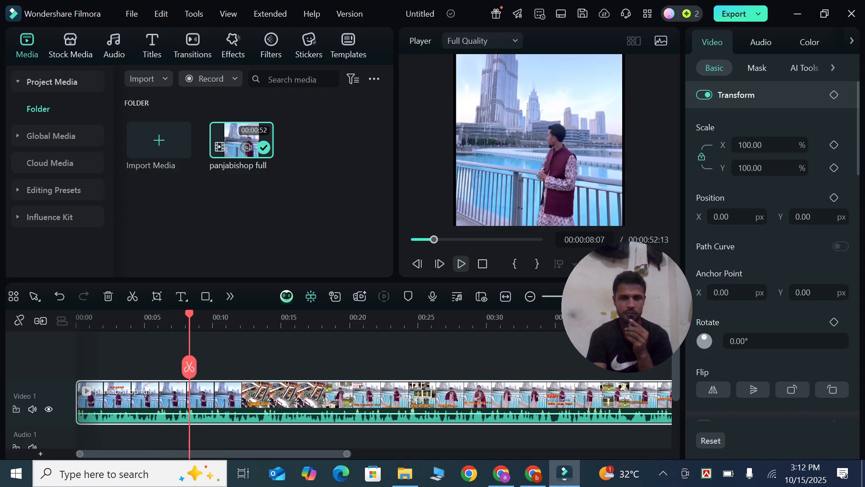
key("space")
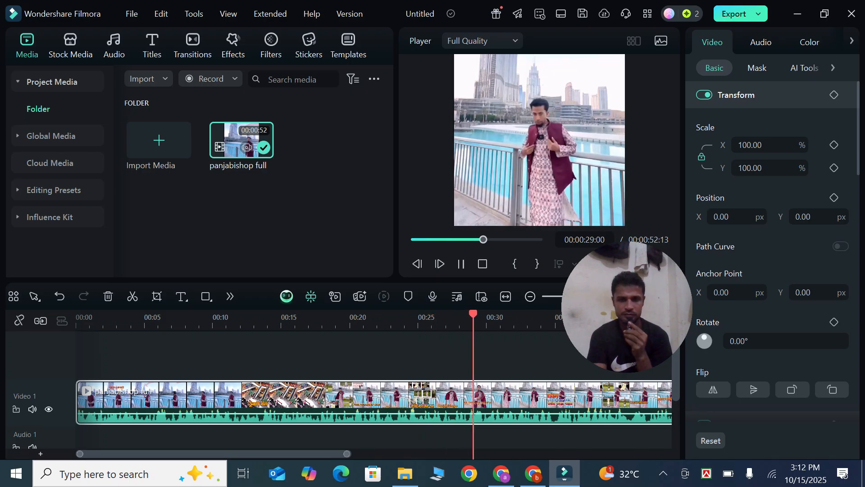
key("space")
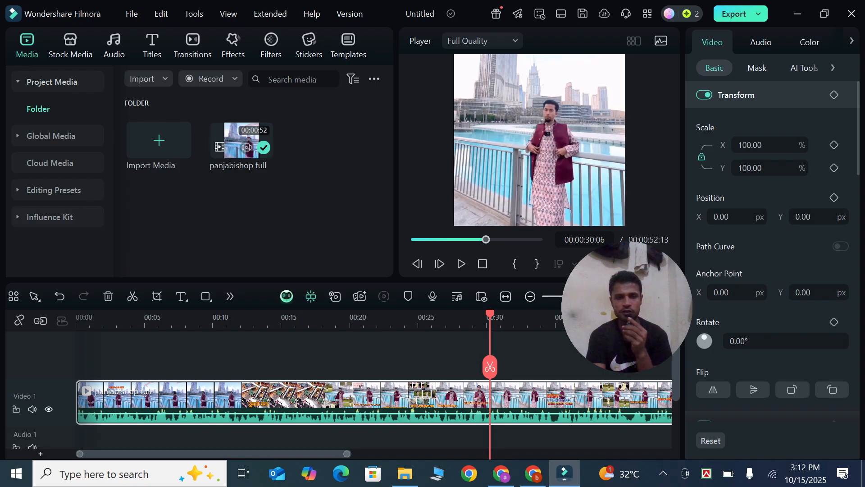
left_click_drag(627, 307, 252, 170)
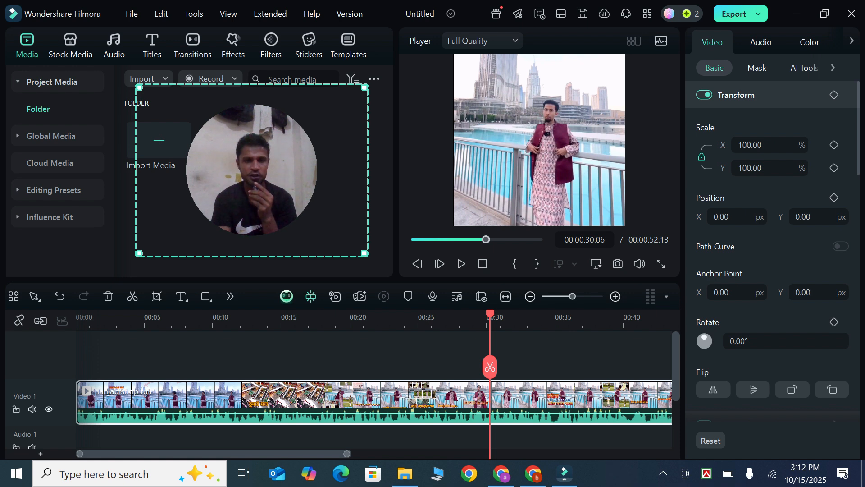
left_click_drag(365, 253, 309, 217)
left_click_drag(222, 154, 310, 177)
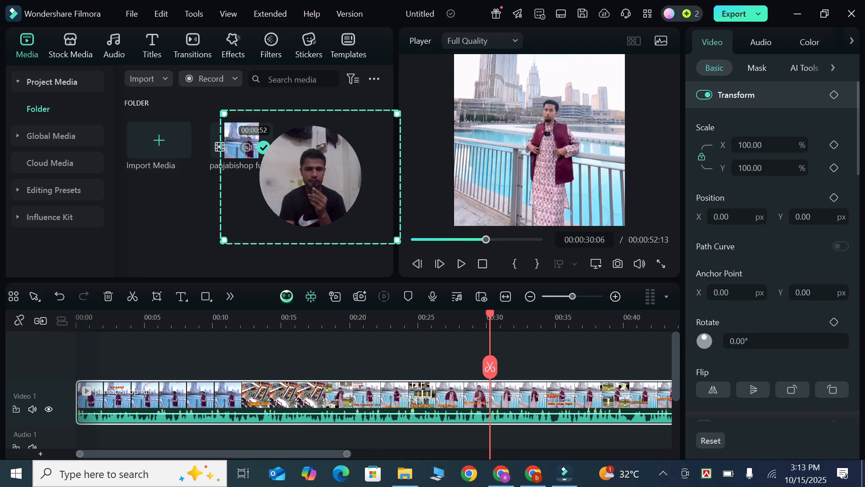
left_click_drag(397, 240, 504, 319)
left_click_drag(364, 216, 326, 203)
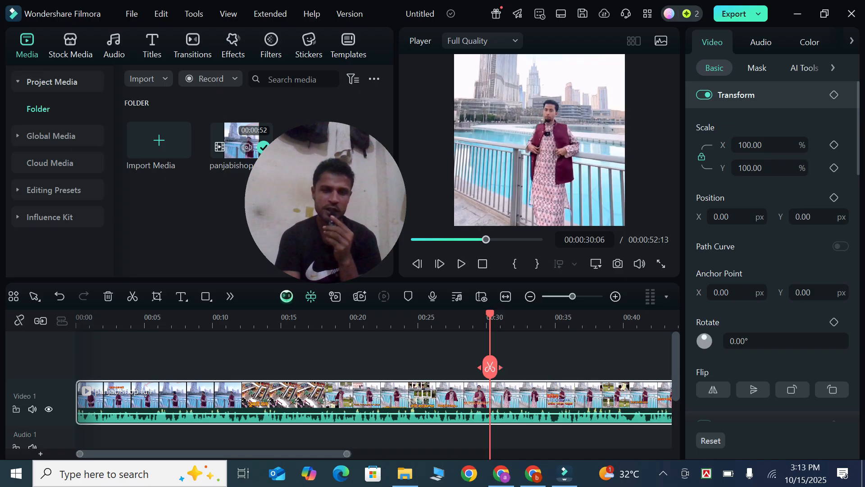
- Split the video clip at 00:00:30:11 and again at 00:00:32:07 to isolate a short segment
mouse_move(490, 367)
left_mouse_down()
mouse_move(456, 361)
mouse_move(493, 361)
left_mouse_up()
left_click(493, 361)
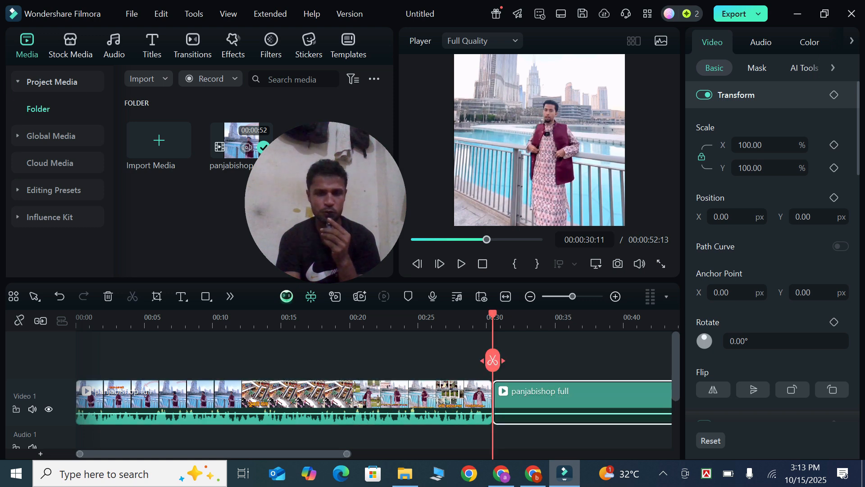
left_click_drag(492, 360, 518, 359)
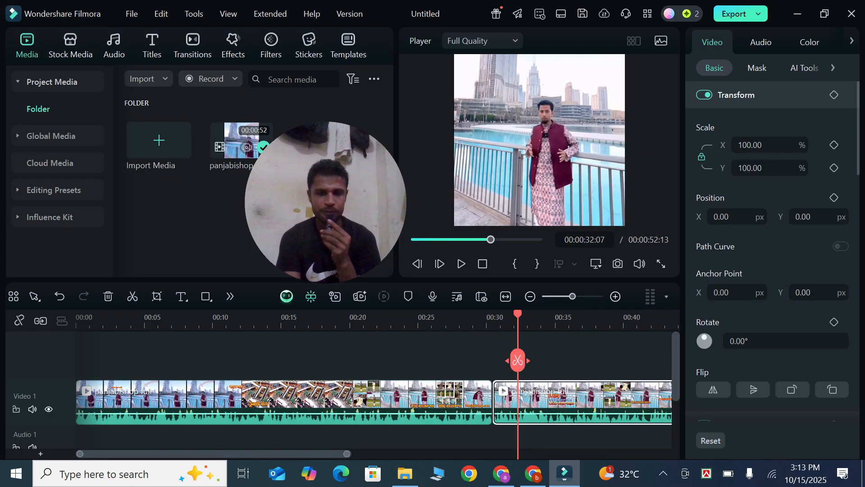
left_click(518, 360)
- Duplicate the short isolated segment directly above itself and move the copy up to the Video 3 track, leaving Video 2 empty
left_click(505, 402)
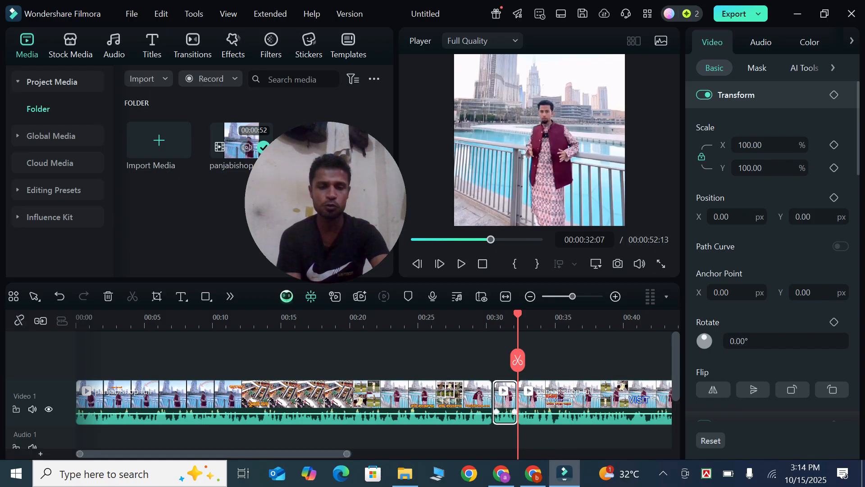
left_click_drag(505, 396, 505, 356)
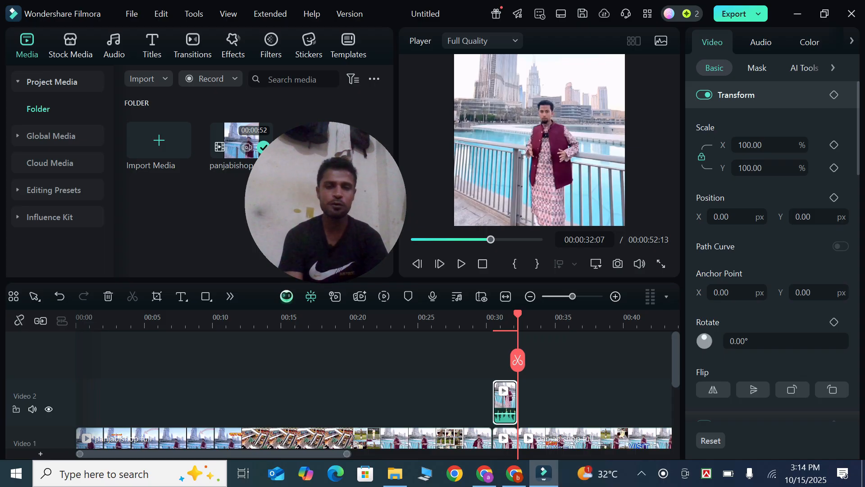
left_click_drag(517, 361, 504, 356)
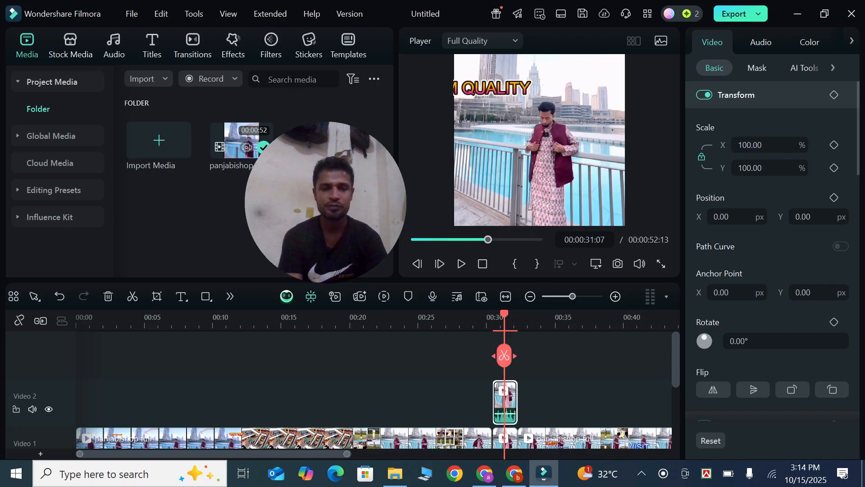
left_click_drag(509, 396, 512, 371)
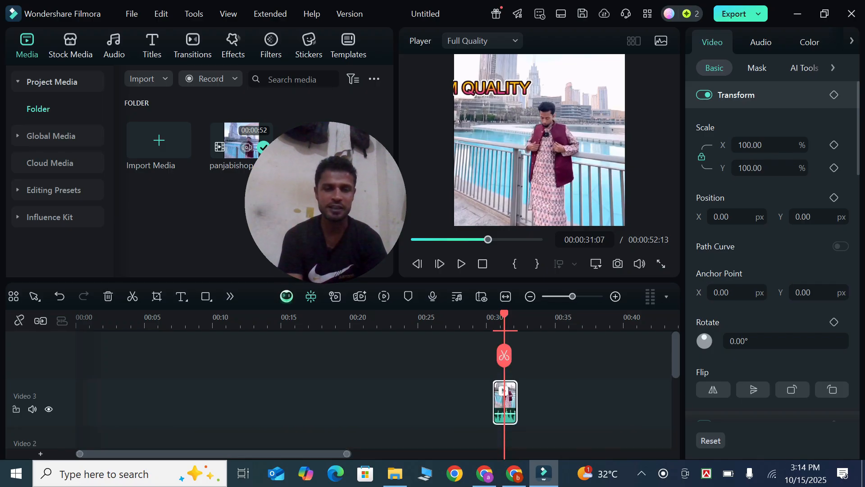
scroll(512, 383, "down", 3)
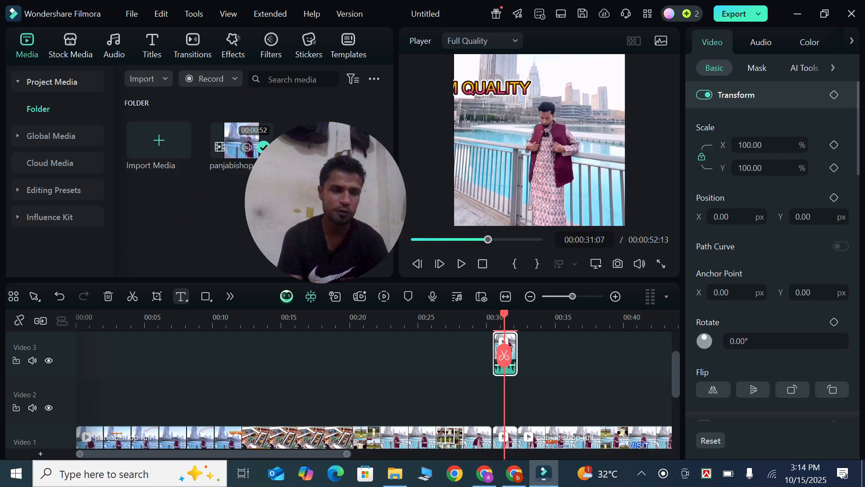
- Add a Quick Text title on the Video 2 track at 00:00:31:07 and change its text to WELCOME
left_click(181, 296)
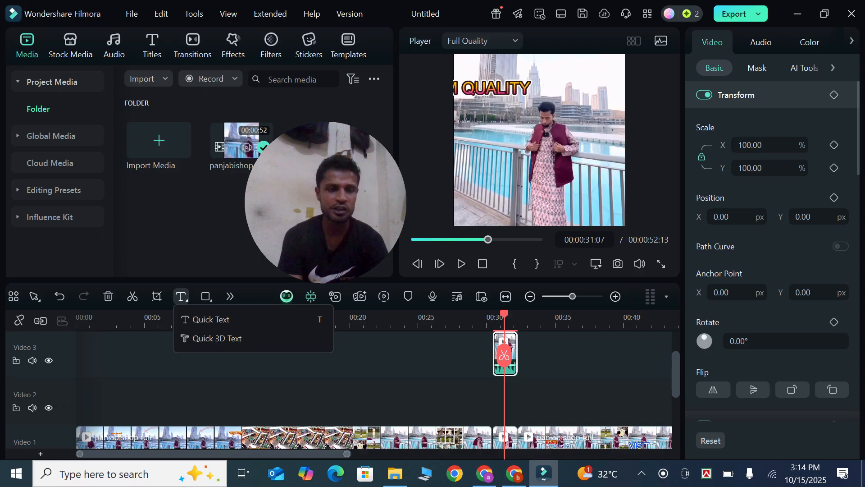
left_click(205, 319)
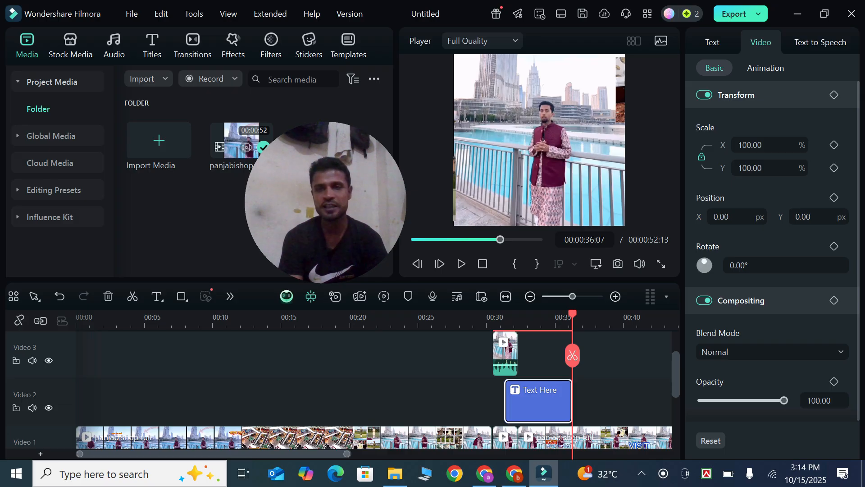
left_click(781, 148)
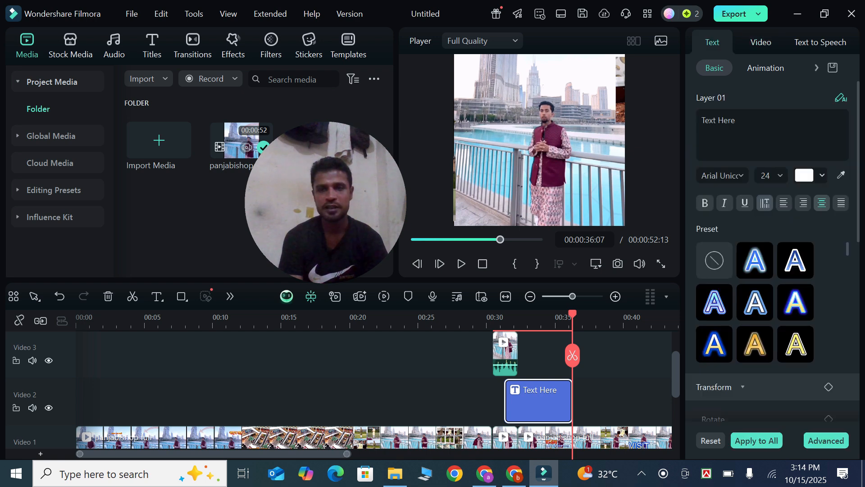
left_click(736, 121)
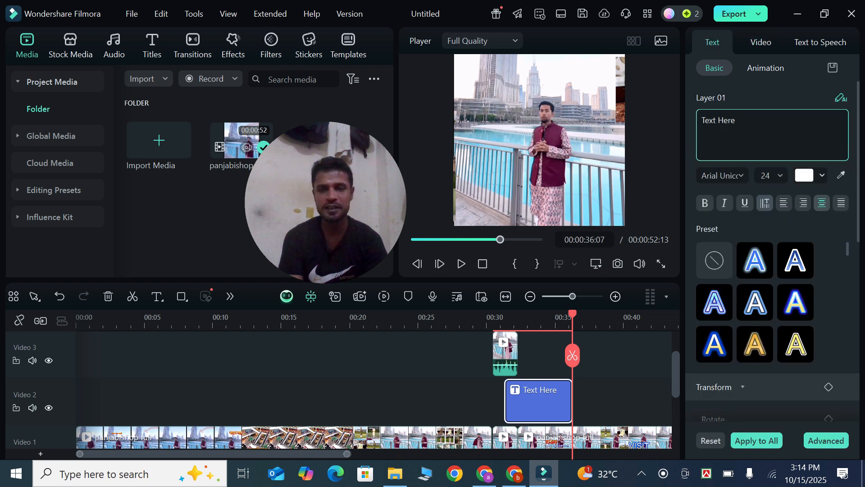
key("BackSpace")
key("BackSpace")
key("BackSpace")
key("BackSpace")
key("BackSpace")
key("BackSpace")
key("BackSpace")
key("BackSpace")
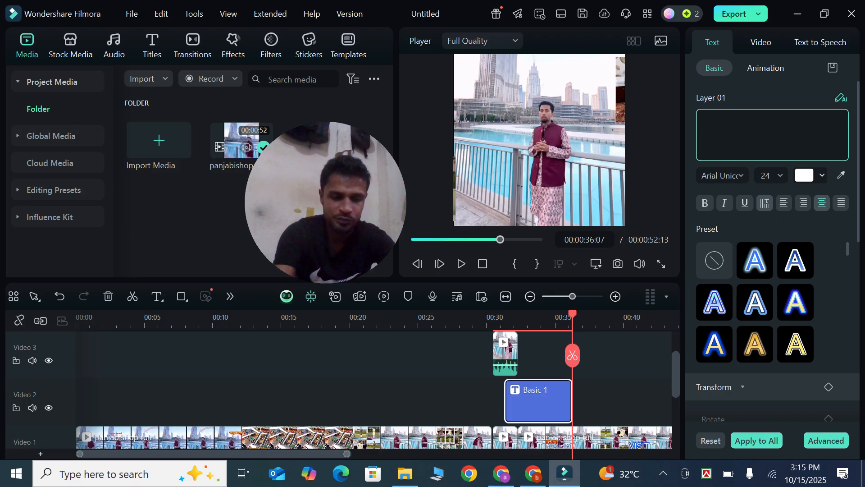
type("WELCOME")
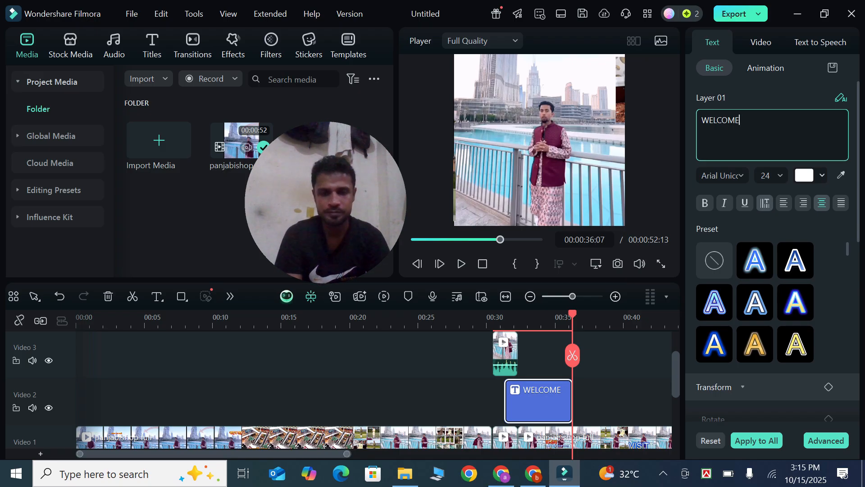
- Align the WELCOME title with the start of the copied segment and cut off the part extending past the segment's end at 00:00:32:06
left_click_drag(541, 406, 530, 405)
left_click_drag(573, 356, 517, 360)
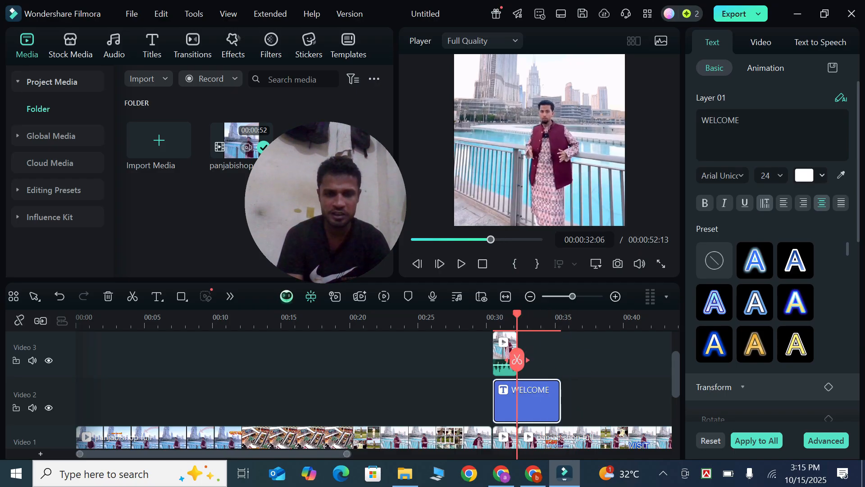
left_click(517, 360)
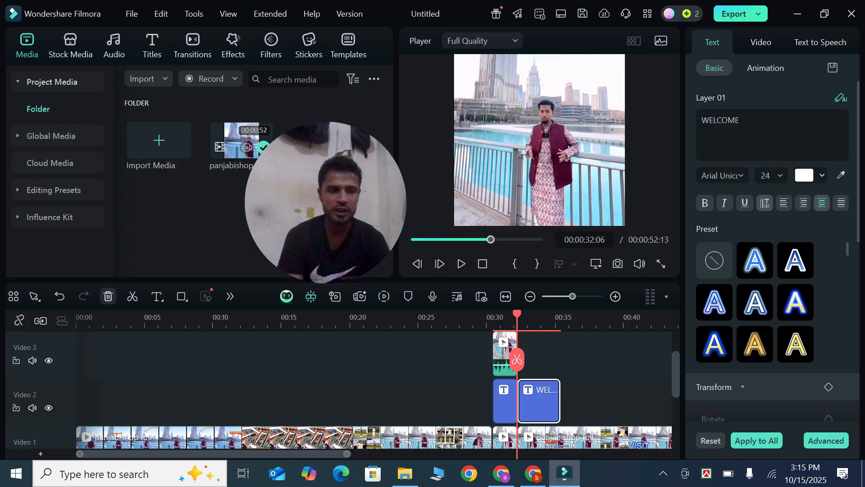
left_click(108, 296)
left_click(505, 402)
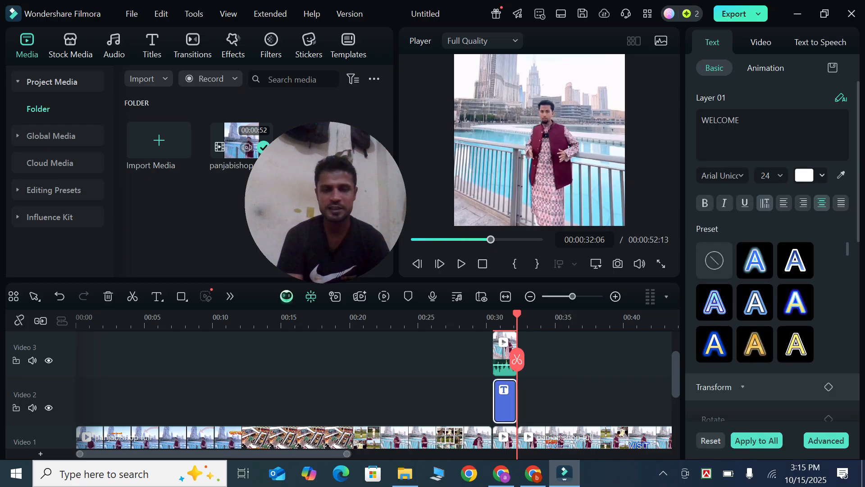
- Set the WELCOME title's scale to 105.67 with the playhead at 00:00:31:07
left_click_drag(517, 359, 504, 357)
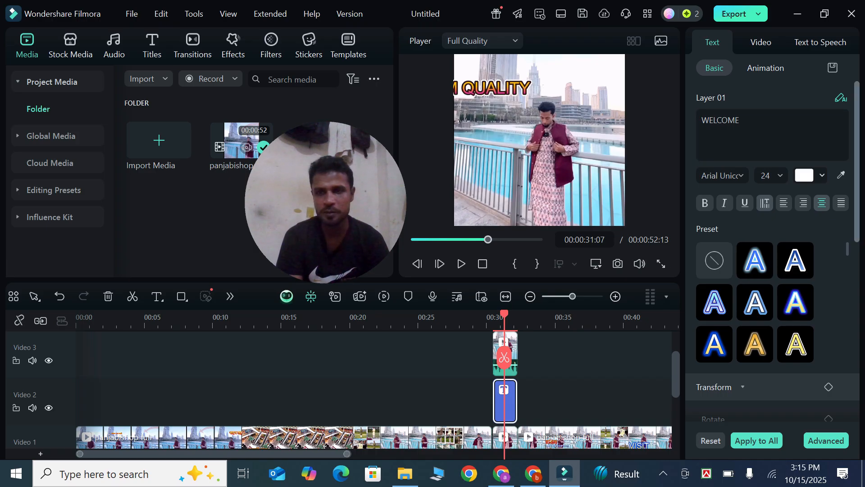
scroll(773, 253, "down", 3)
scroll(772, 252, "down", 4)
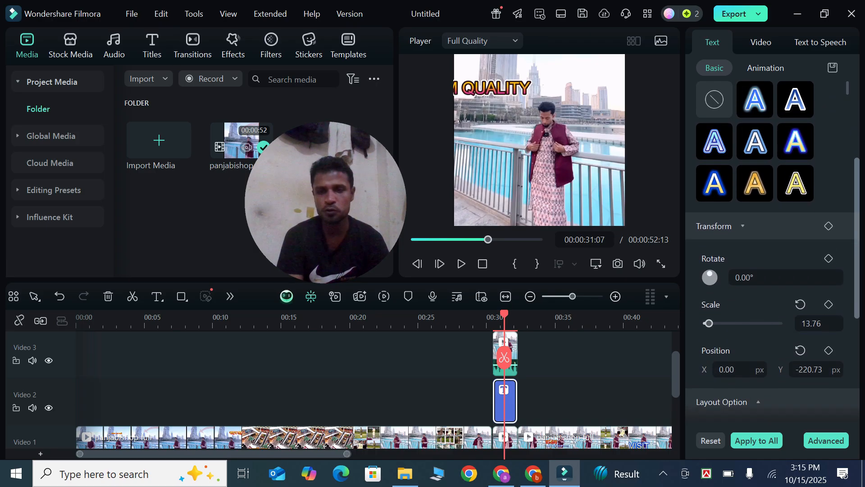
scroll(772, 252, "up", 2)
mouse_move(709, 260)
left_mouse_down()
mouse_move(741, 260)
mouse_move(725, 260)
left_mouse_up()
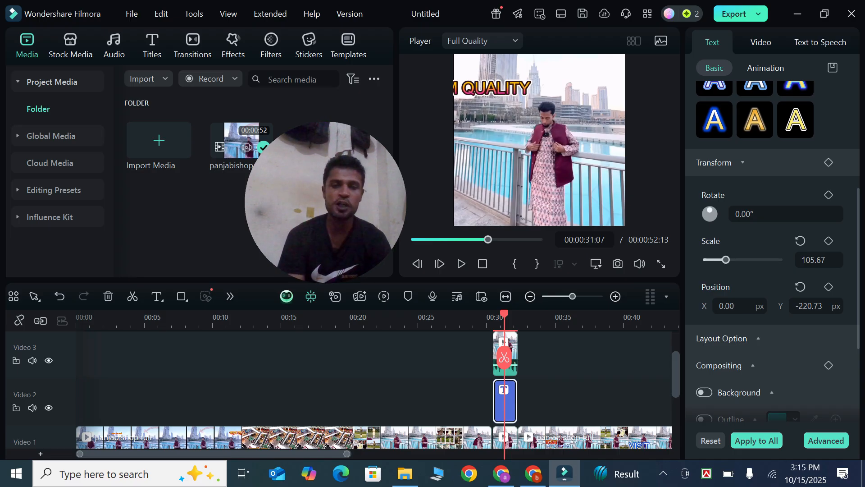
- Split the WELCOME title at 00:00:31:07 and select its first half
scroll(504, 358, "down", 2)
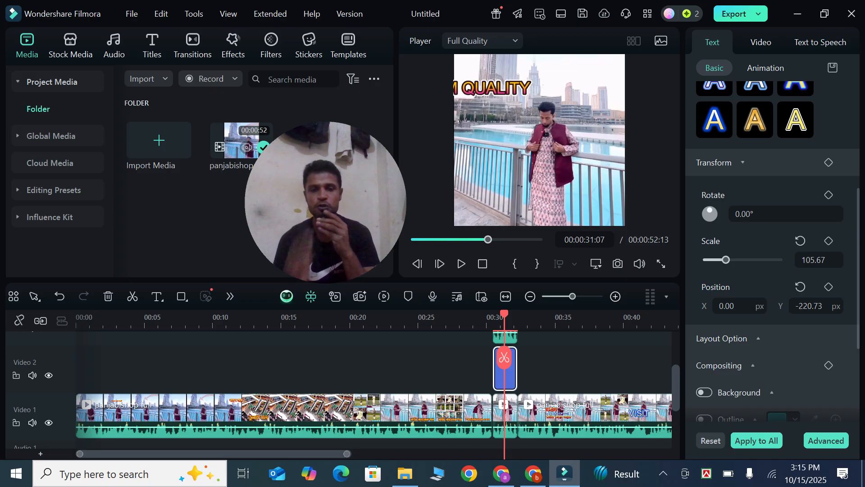
scroll(504, 358, "up", 1)
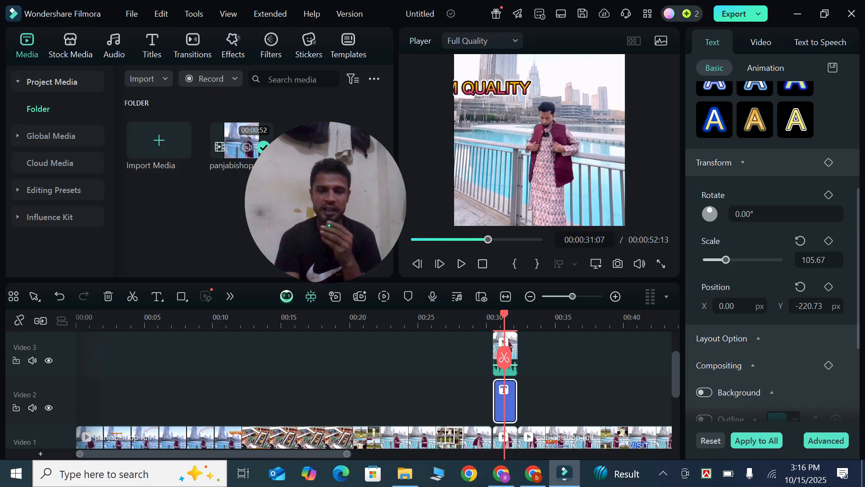
left_click(505, 358)
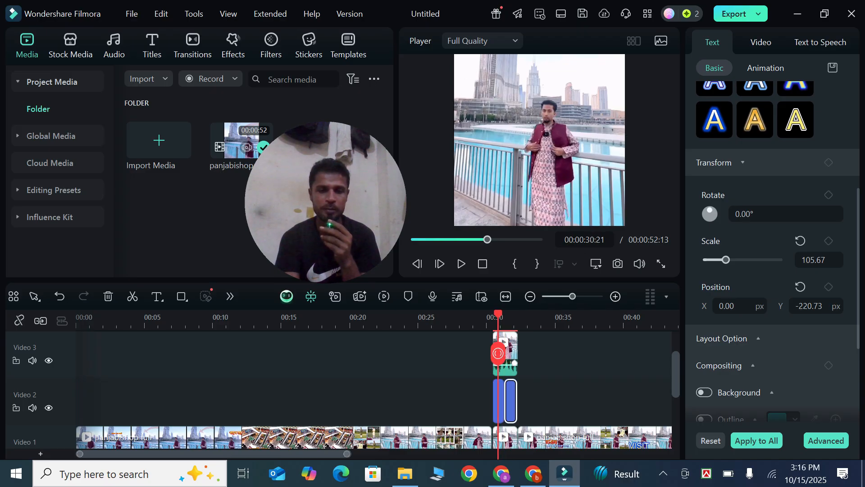
left_click(500, 400)
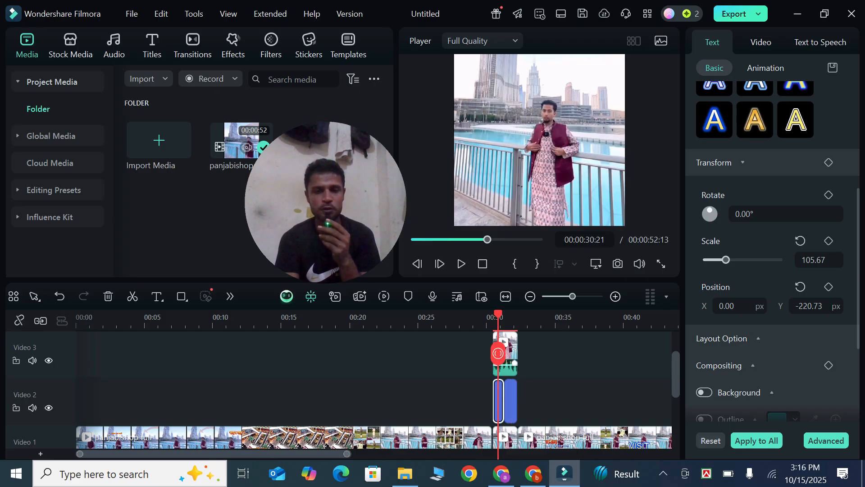
- Enable Chroma Key and AI Portrait Cutout on the copied segment on the Video 3 track
left_click(511, 356)
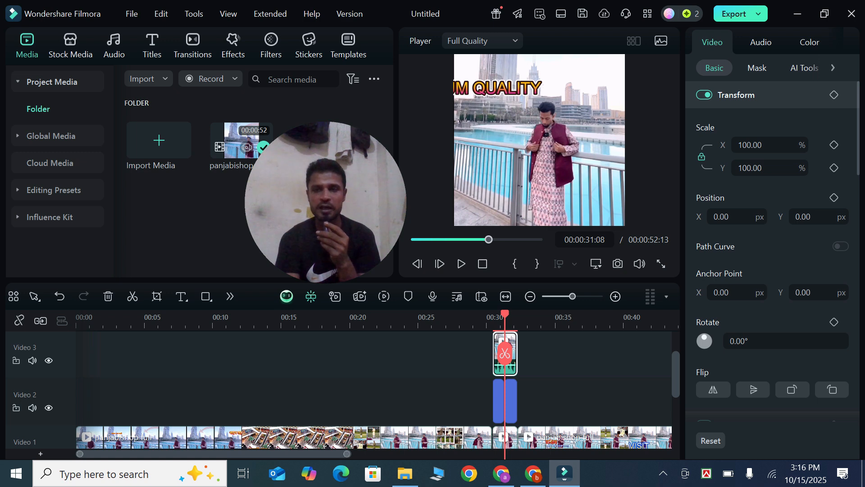
left_click(804, 68)
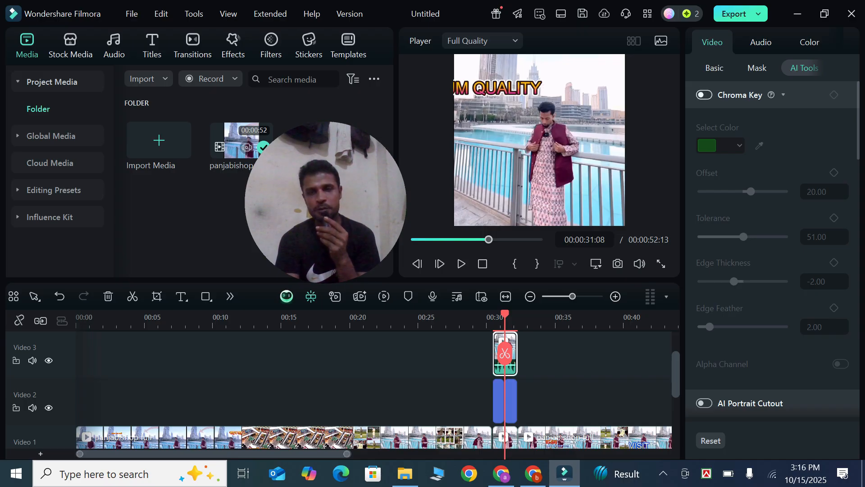
left_click(705, 95)
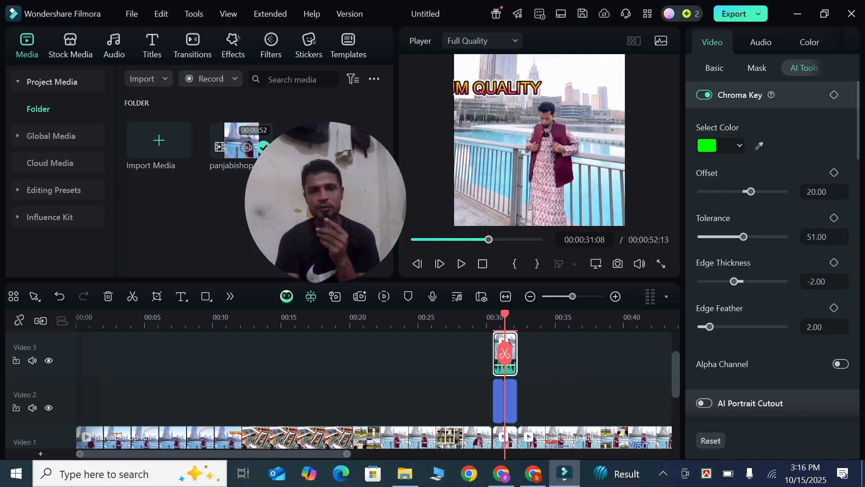
scroll(772, 261, "down", 4)
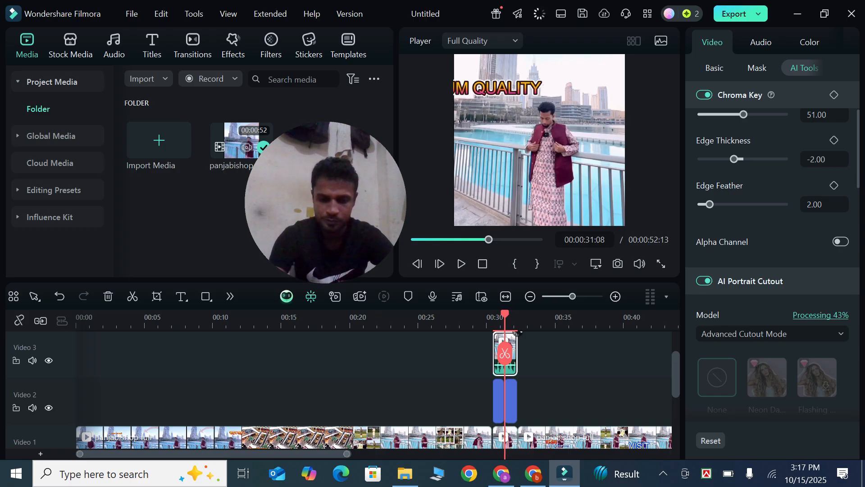
key("XF86MonBrightnessUp")
key("XF86MonBrightnessUp")
key("XF86MonBrightnessUp")
key("XF86MonBrightnessUp")
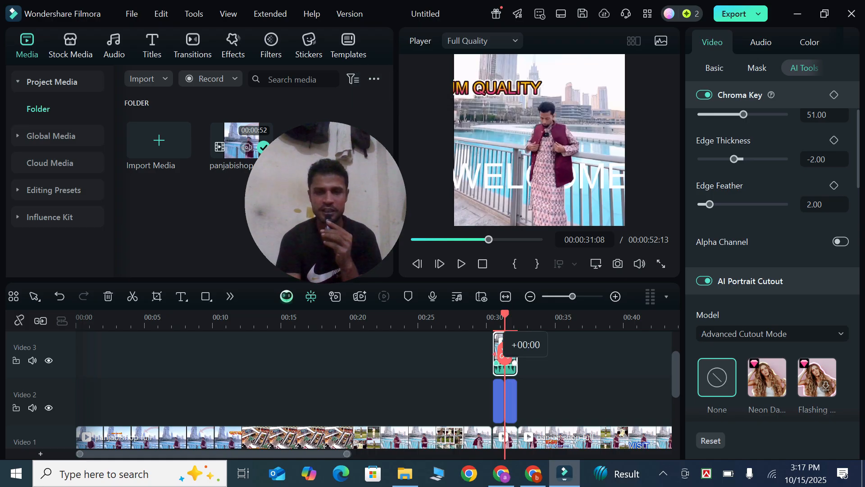
- Delete the second half of the split WELCOME title and extend the first half to the end of the copied segment
mouse_move(505, 353)
left_mouse_down()
mouse_move(479, 348)
mouse_move(498, 348)
left_mouse_up()
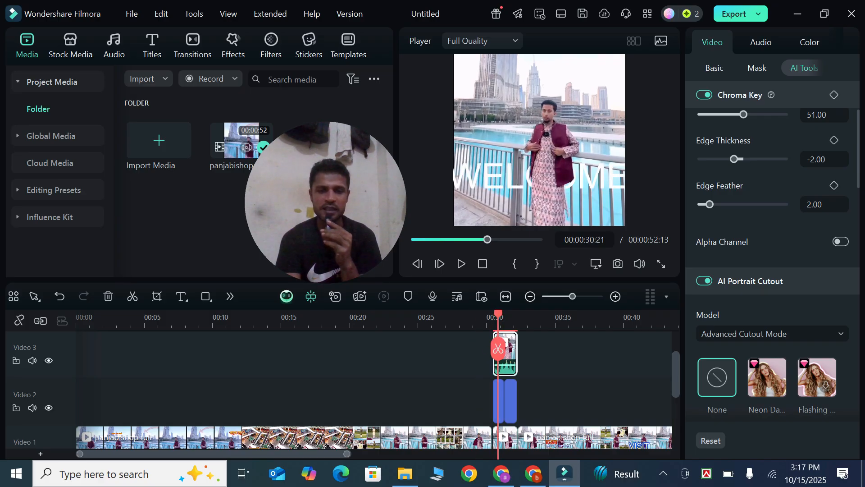
left_click(499, 401)
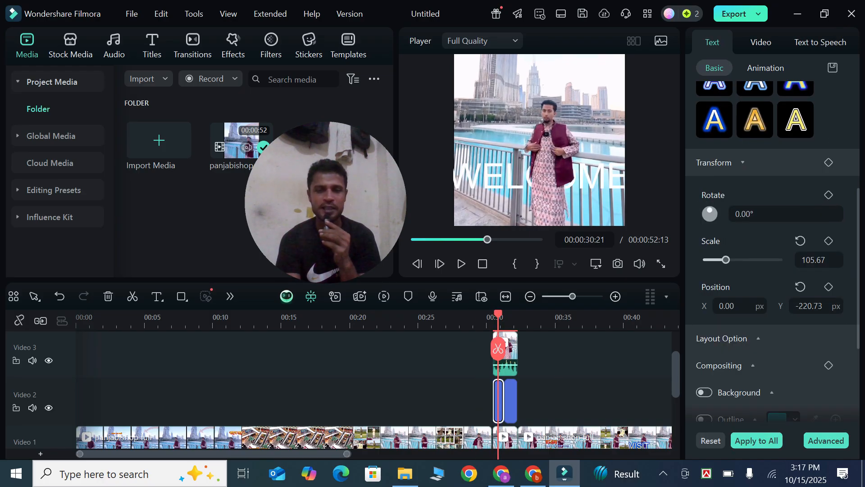
left_click(511, 401)
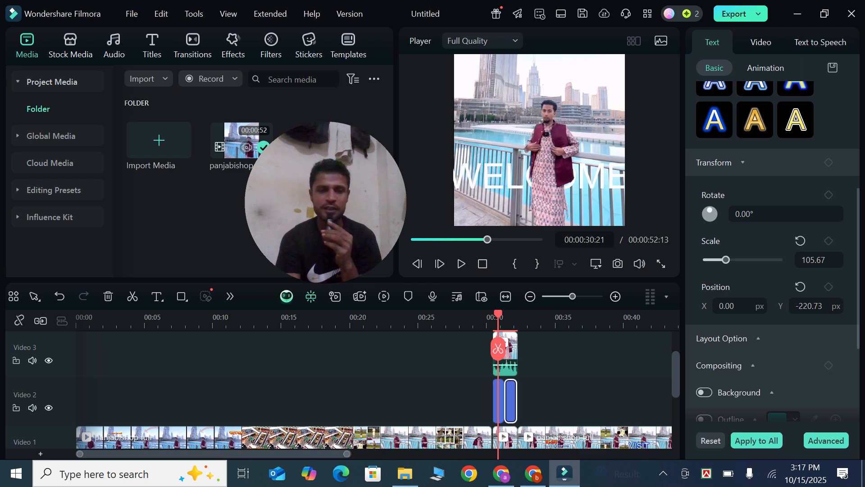
key("Delete")
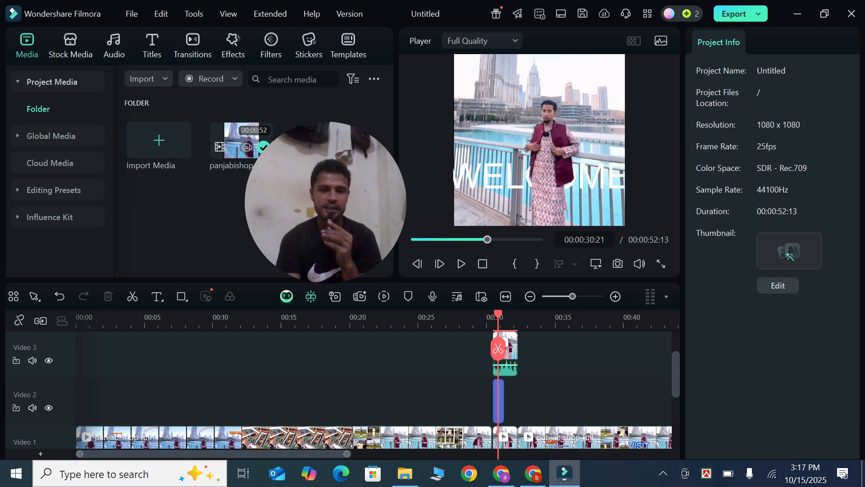
left_click(499, 401)
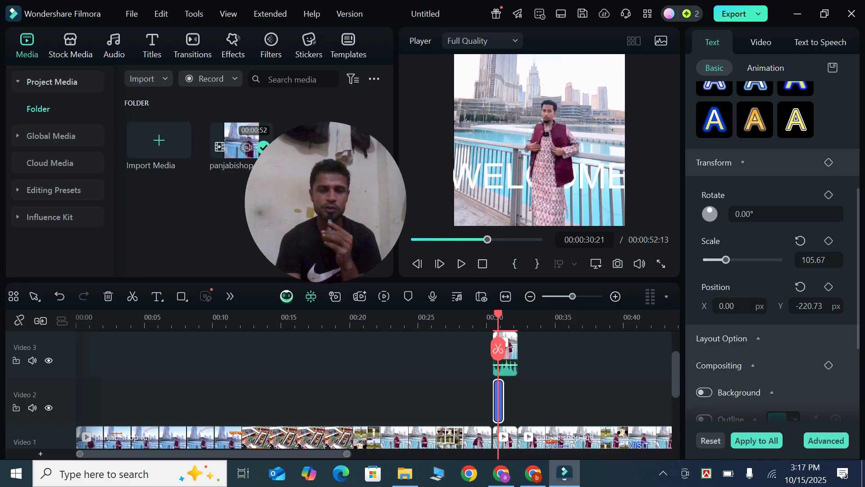
left_click_drag(503, 401, 517, 401)
- Apply the blue text preset with the glowing orange outline to the WELCOME title, with the playhead at 00:00:31:04
mouse_move(498, 348)
left_mouse_down()
mouse_move(516, 348)
mouse_move(502, 347)
left_mouse_up()
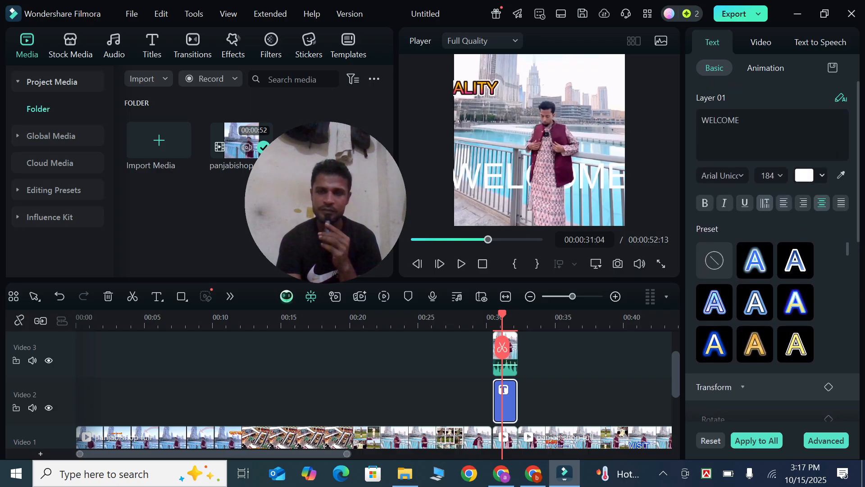
left_click(715, 344)
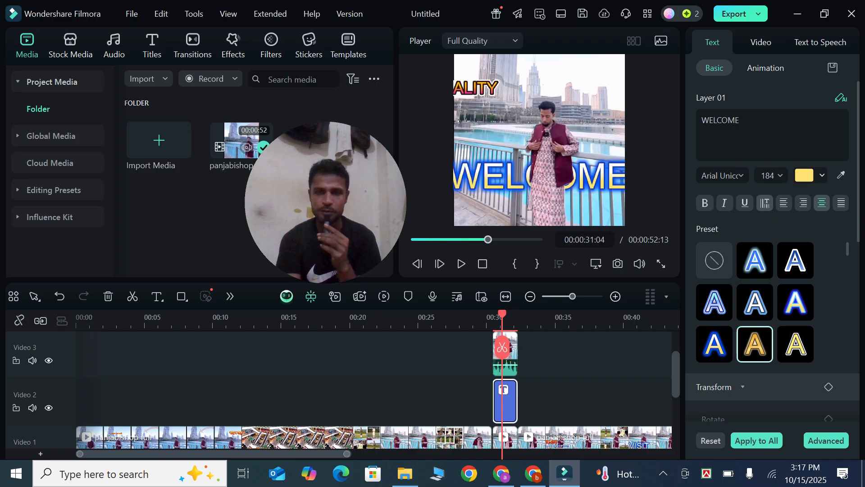
scroll(755, 302, "down", 3)
left_click(755, 311)
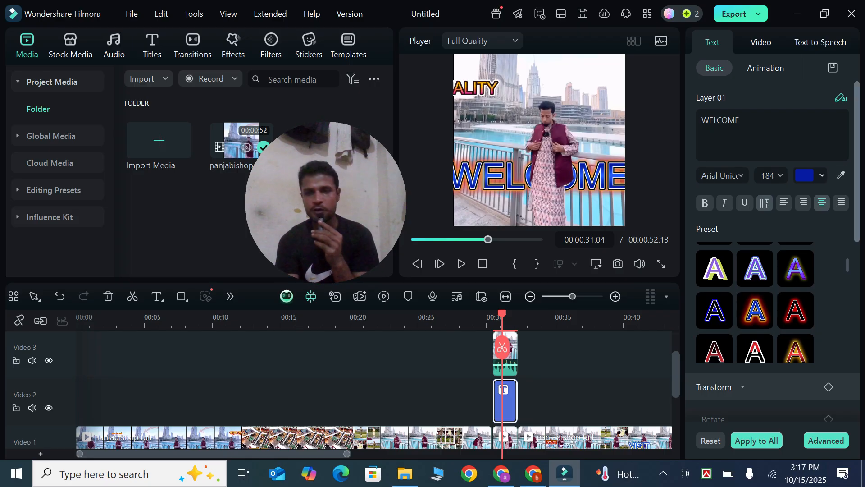
- Set the WELCOME title's scale to 90.67 and its Y position to 54.27 px
scroll(772, 253, "down", 5)
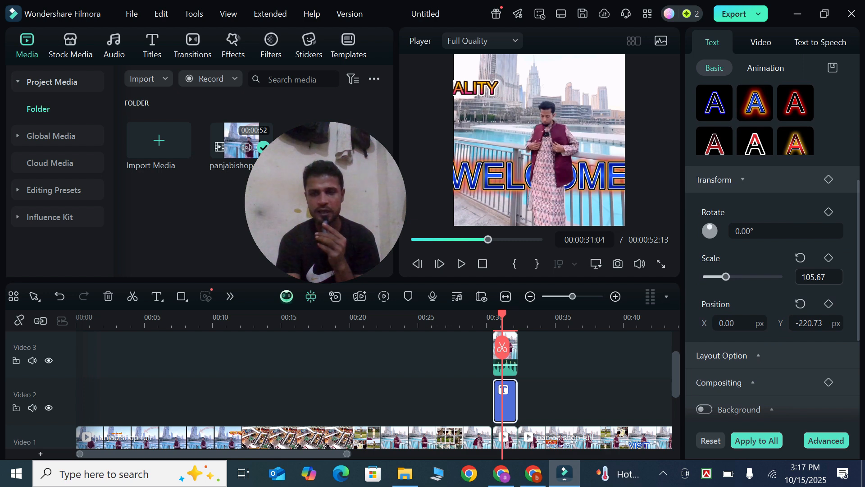
left_click_drag(819, 277, 813, 277)
left_click_drag(809, 323, 839, 323)
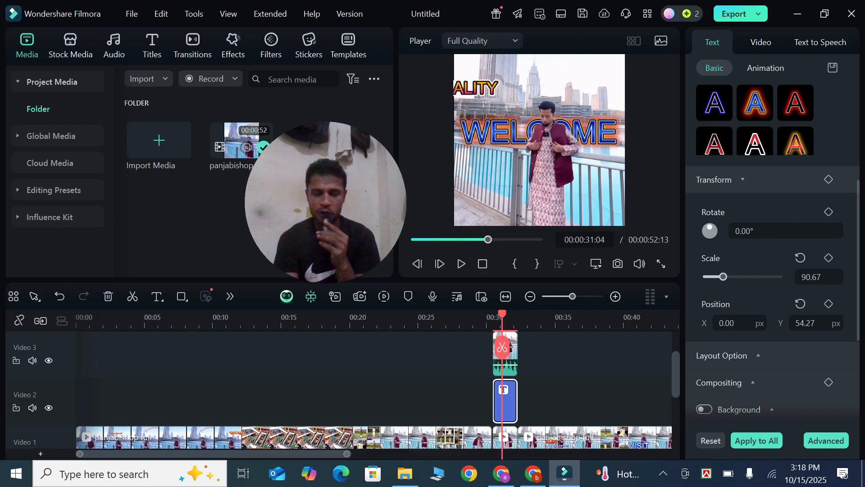
- Review the layer order of the original segment, the WELCOME title and the cutout copy on the three video tracks
scroll(502, 347, "down", 1)
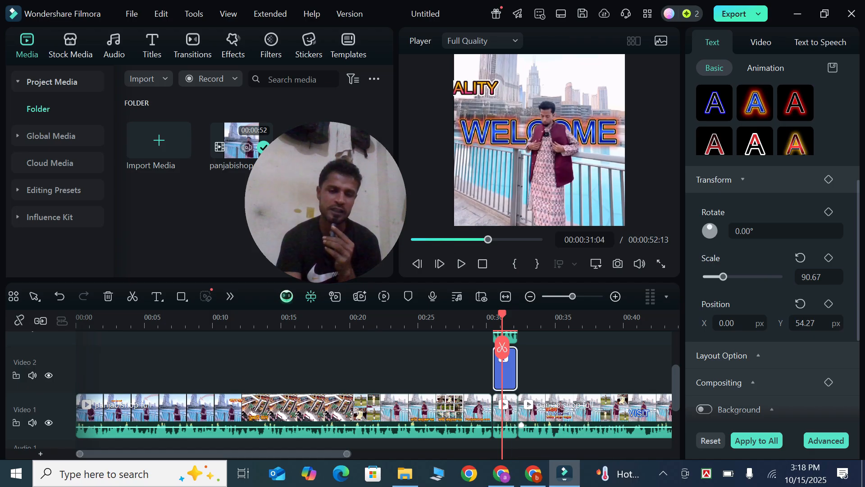
scroll(374, 397, "up", 1)
left_click(508, 426)
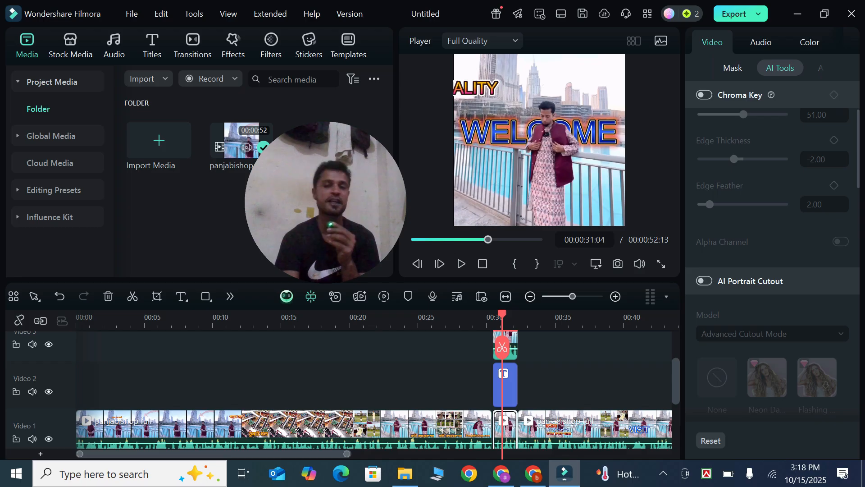
scroll(343, 389, "up", 2)
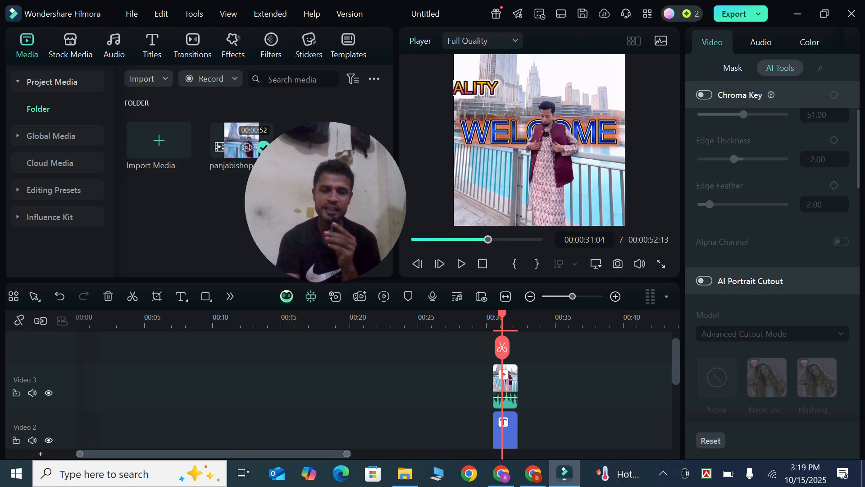
- Add a Rotate keyframe to the WELCOME title at its start, 00:00:30:11
left_click(506, 433)
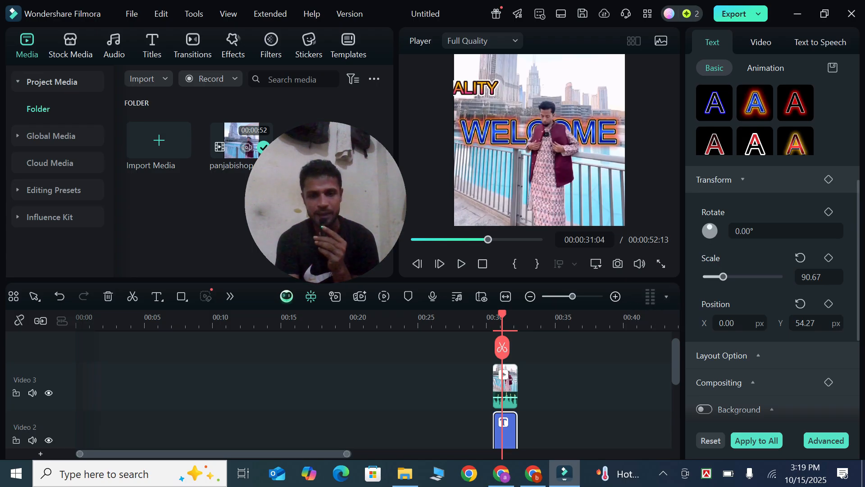
scroll(342, 390, "down", 2)
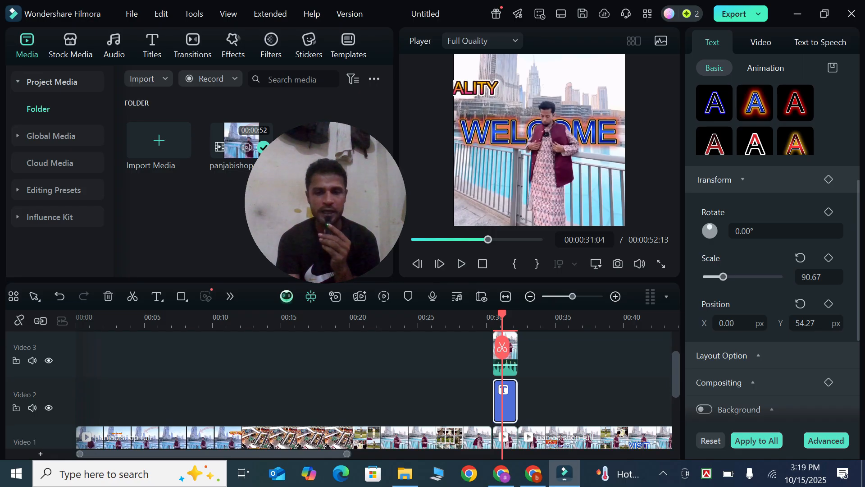
left_click_drag(501, 348, 493, 346)
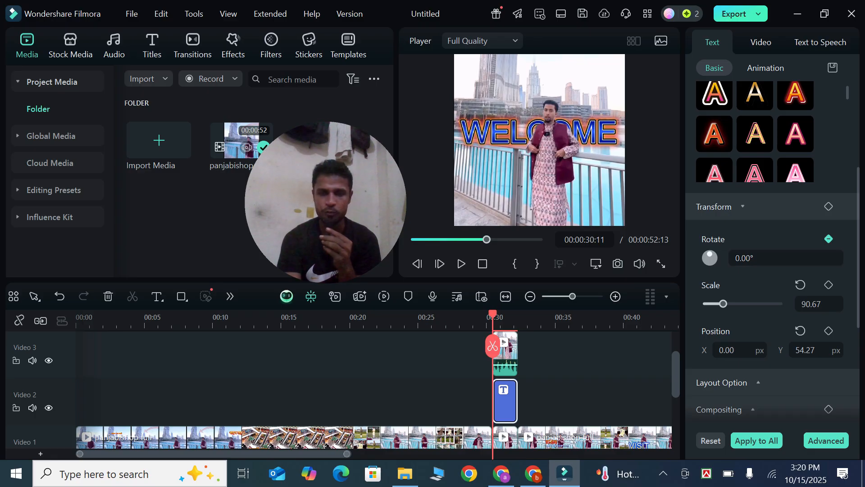
left_click(829, 239)
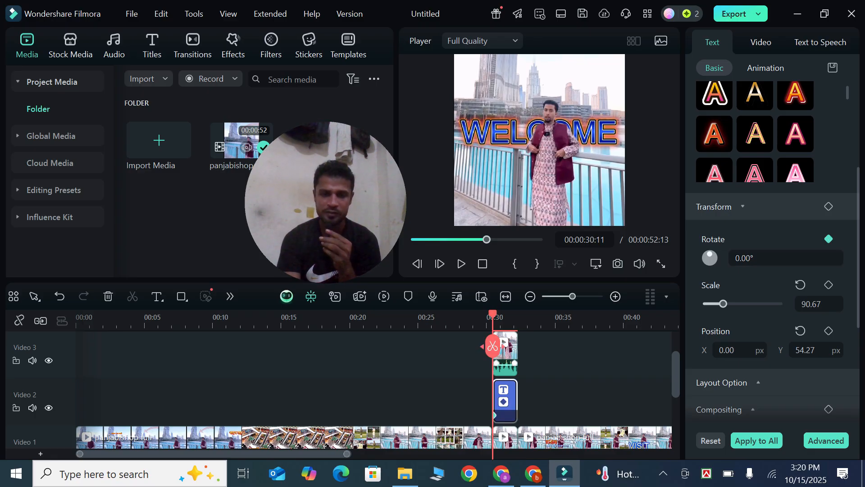
- At 00:00:31:22, set the WELCOME title's scale to 91.67 and its rotation to 361°
left_click_drag(492, 345, 512, 349)
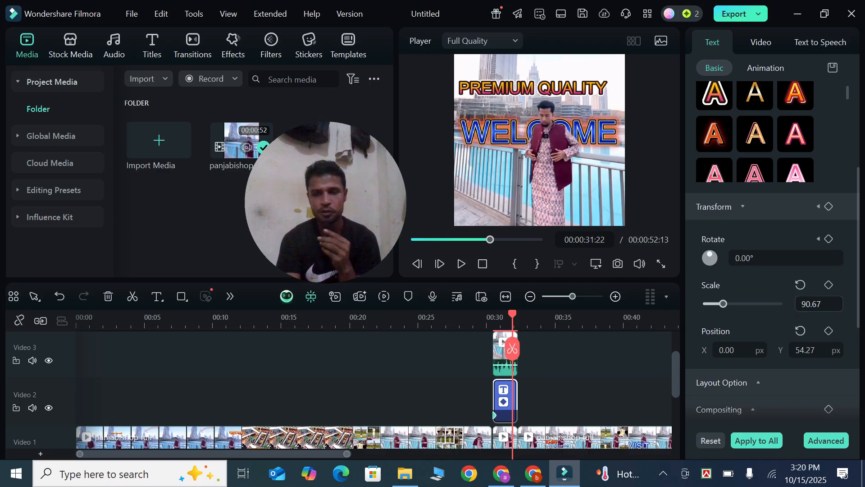
left_click(819, 304)
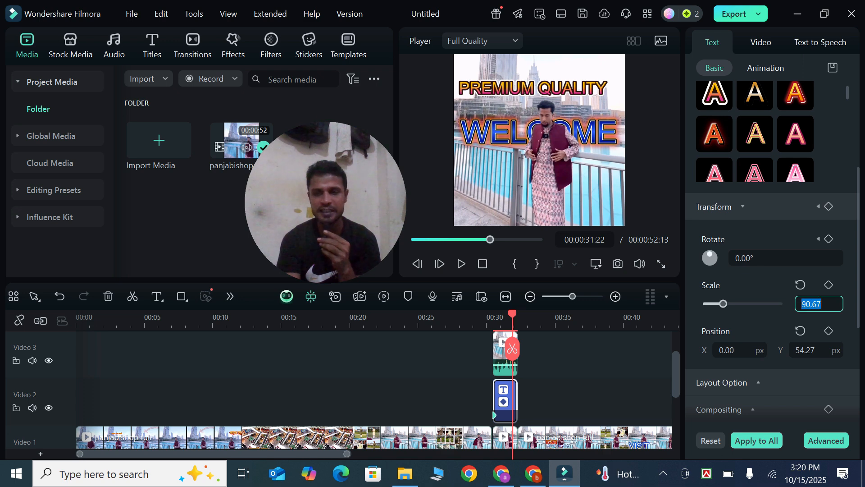
key("Return")
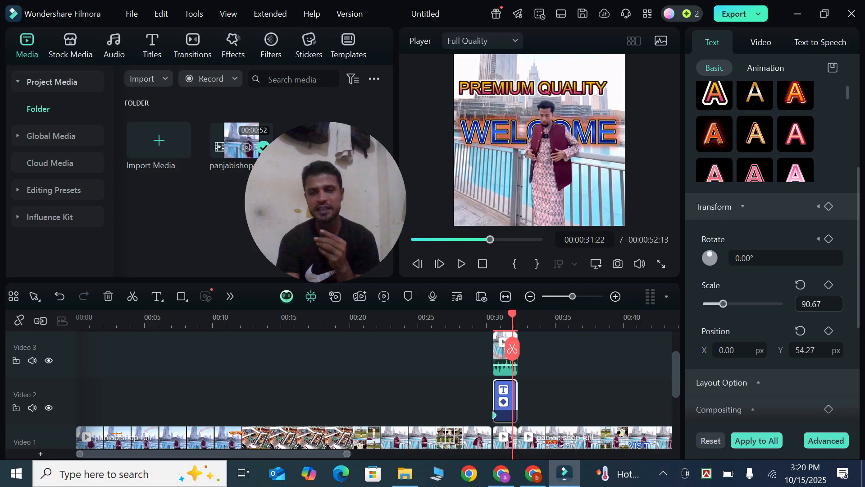
mouse_move(816, 303)
left_mouse_down()
mouse_move(849, 304)
mouse_move(817, 303)
left_mouse_up()
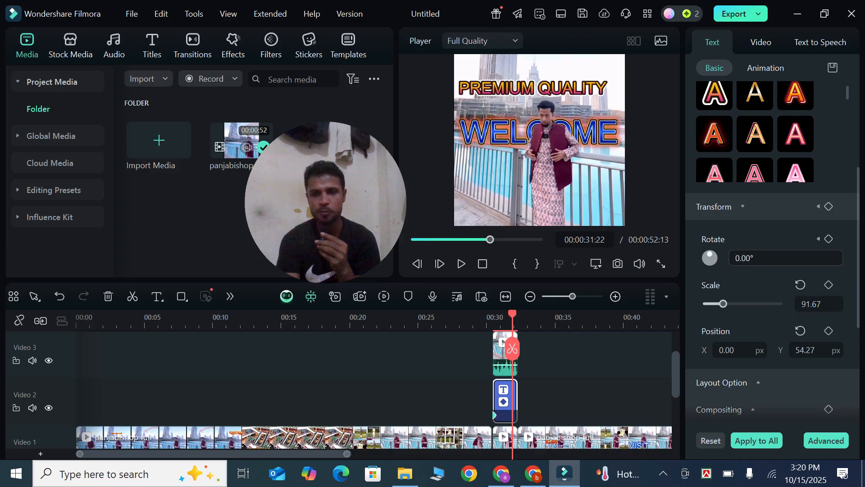
left_click_drag(789, 258, 864, 258)
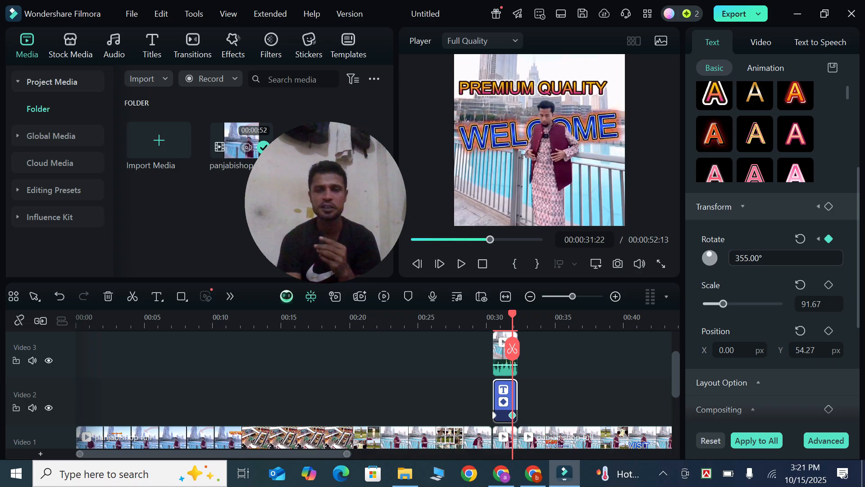
left_click_drag(710, 255, 711, 254)
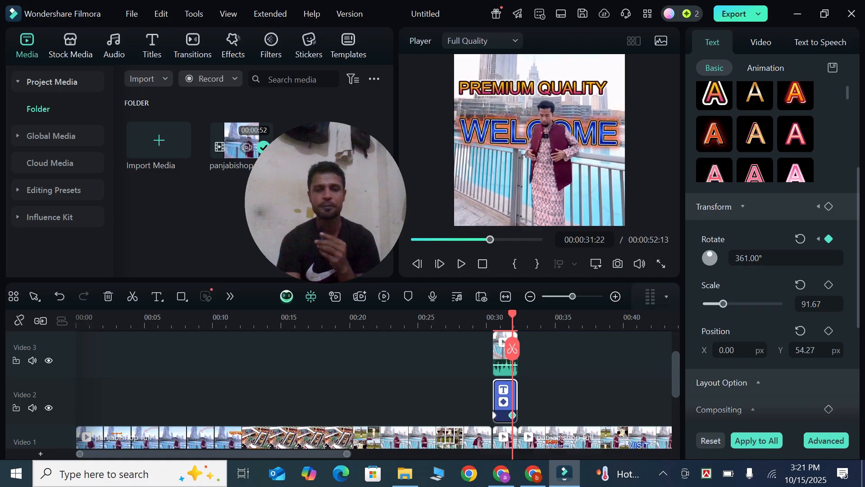
- Play the timeline from 00:00:28:04 past the WELCOME title to preview the rotation animation
left_click_drag(512, 348, 462, 344)
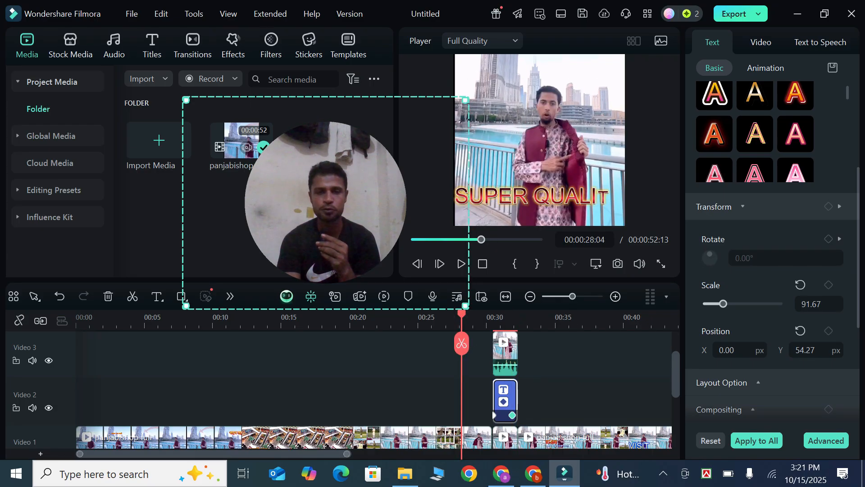
left_click_drag(342, 220, 343, 221)
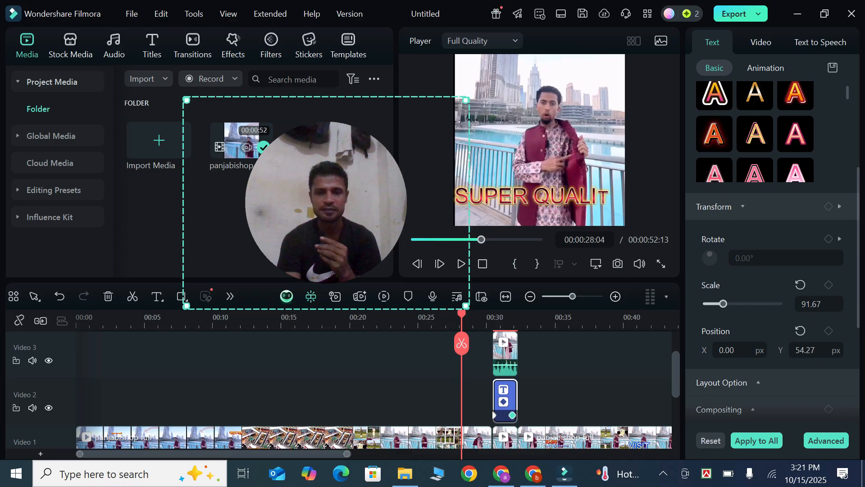
left_click_drag(342, 220, 301, 202)
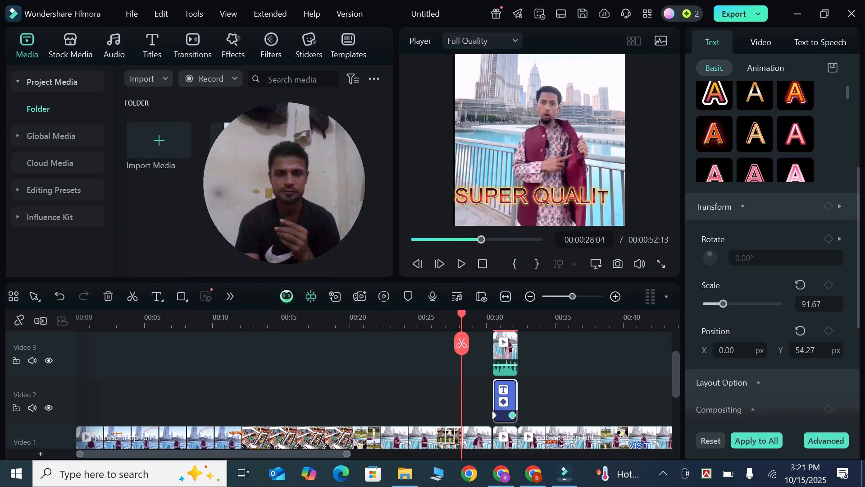
left_click(461, 263)
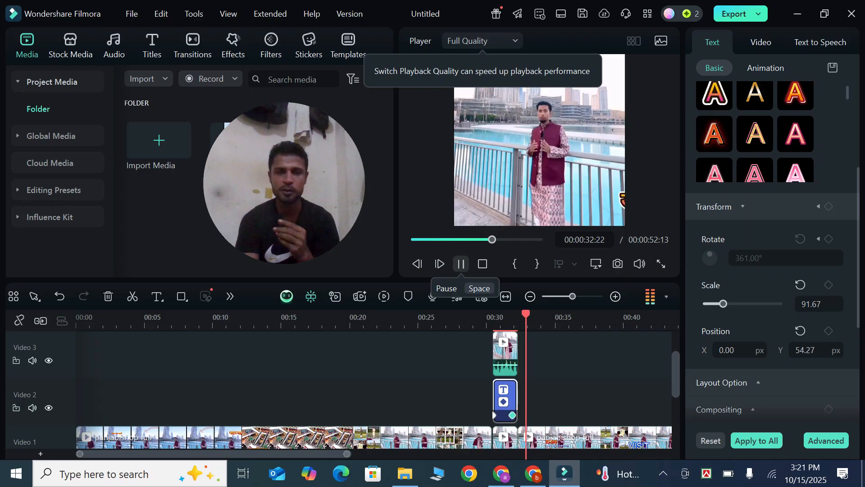
left_click(461, 263)
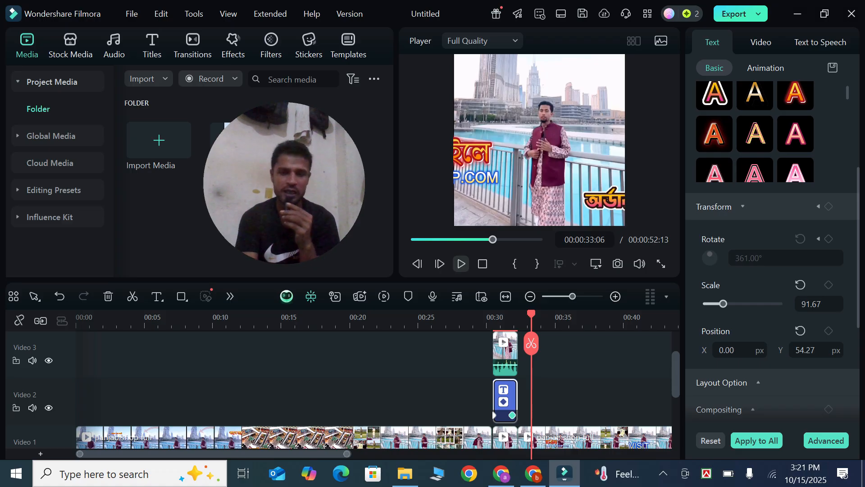
- At 00:00:31:23, open the WELCOME title for advanced text editing and choose Gradient Fill as its fill type
left_click_drag(531, 344, 514, 344)
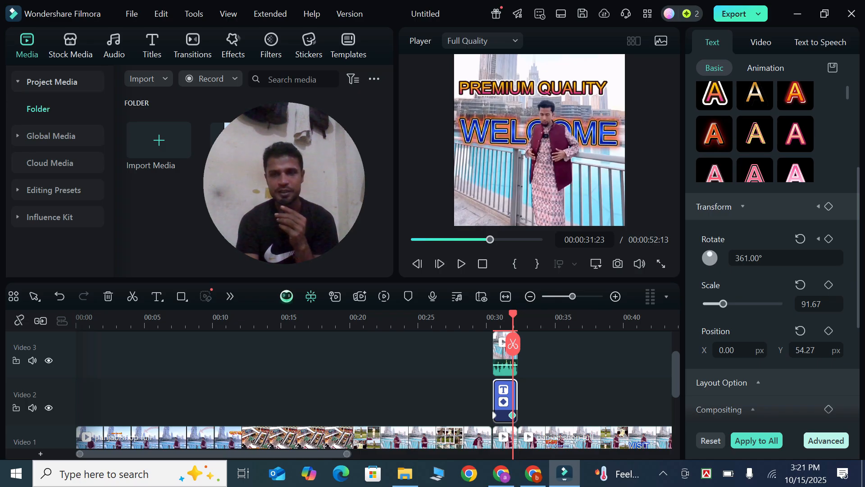
left_click(826, 441)
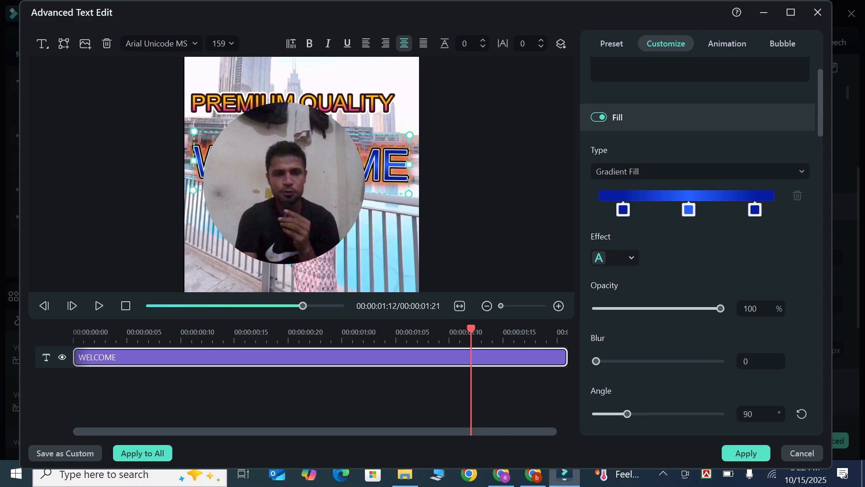
left_click_drag(285, 184, 540, 207)
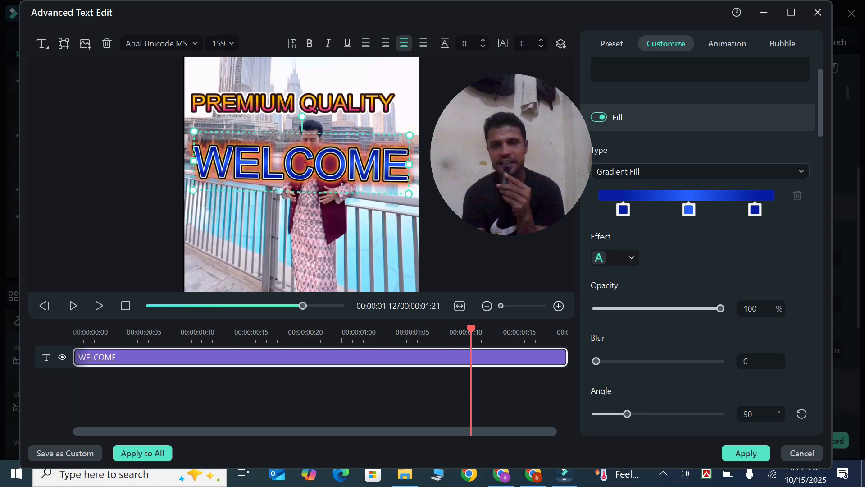
left_click(700, 172)
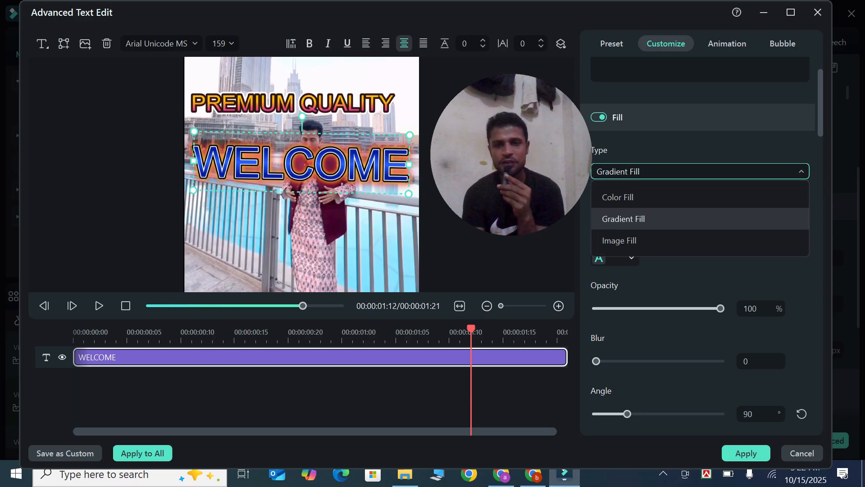
left_click(624, 219)
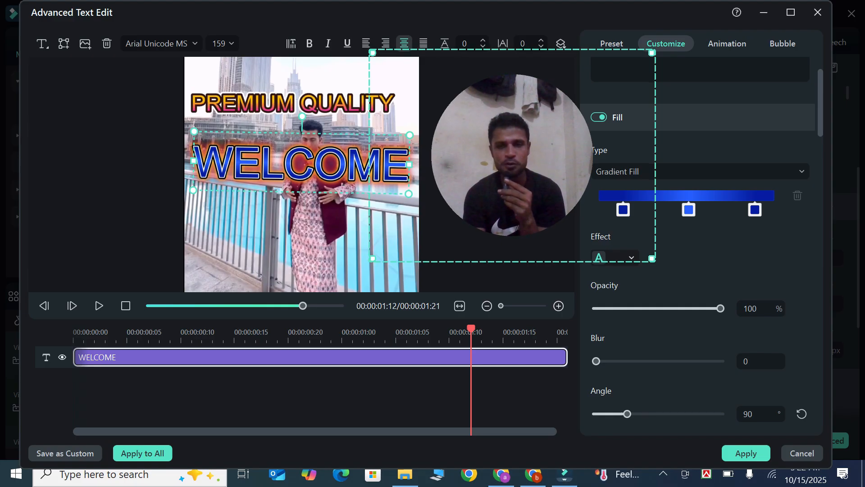
left_click_drag(116, 164, 111, 163)
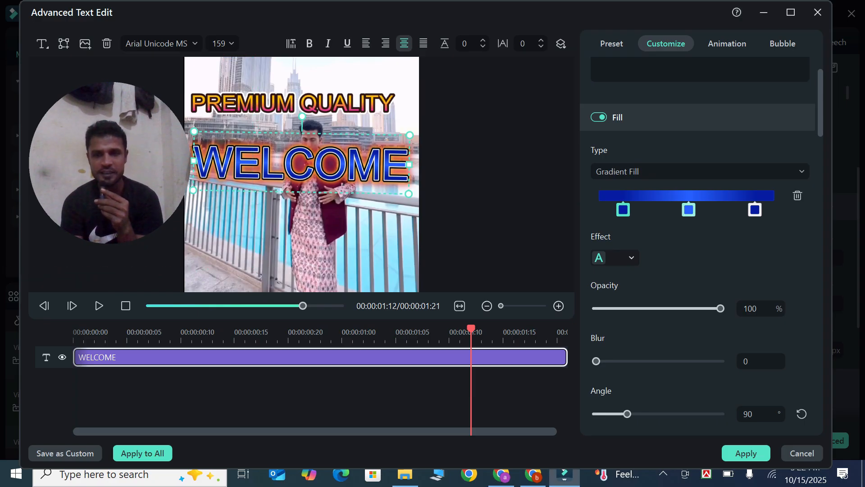
- Delete the middle light-blue stop from the WELCOME title's gradient fill and recolor the end stop dark red
left_click(688, 210)
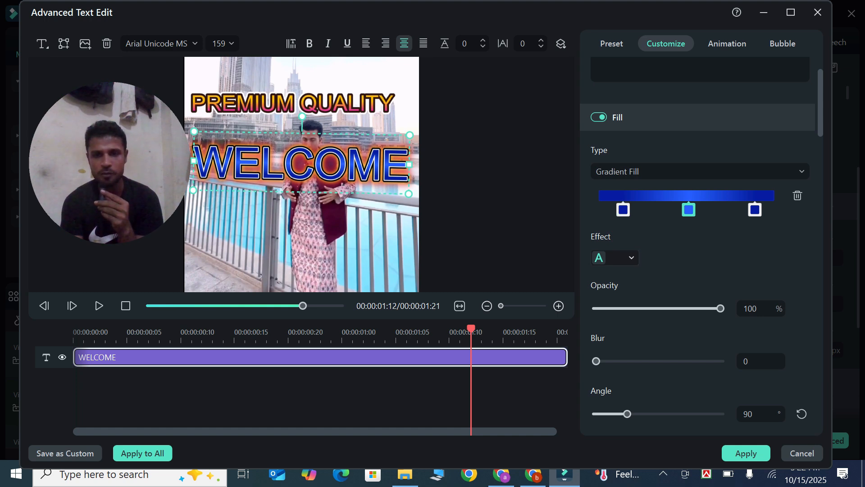
scroll(702, 242, "down", 3)
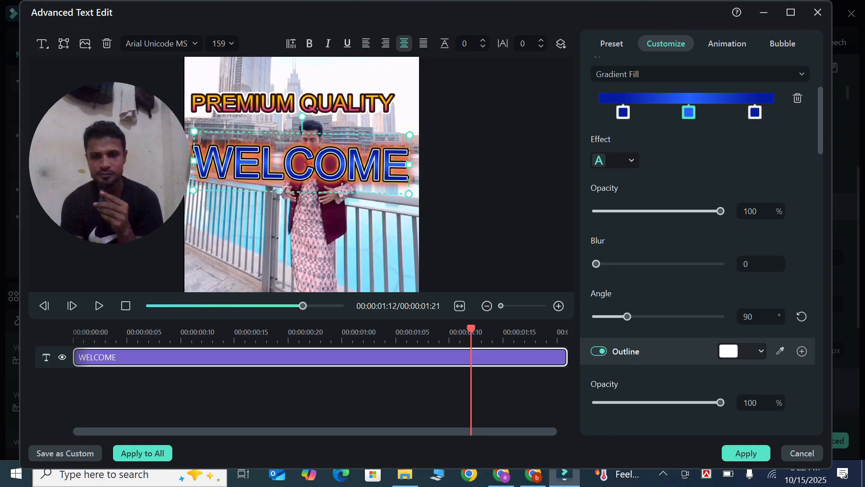
scroll(702, 242, "up", 4)
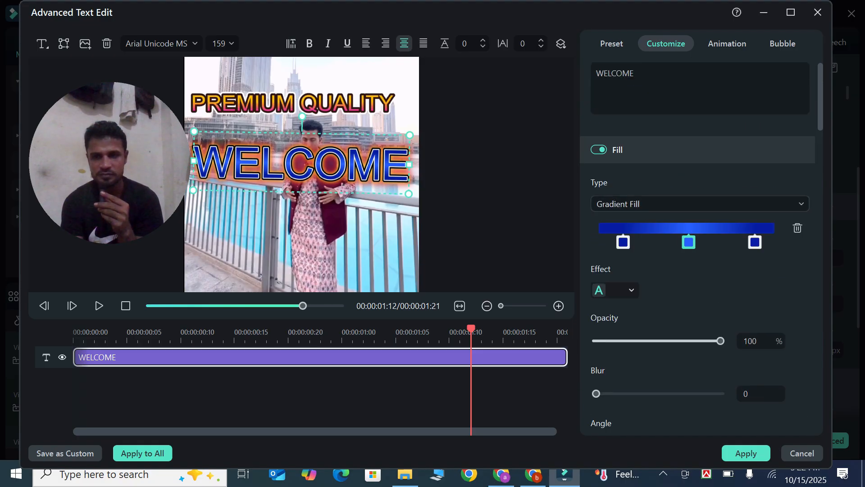
mouse_move(689, 242)
left_mouse_down()
mouse_move(610, 242)
mouse_move(685, 242)
left_mouse_up()
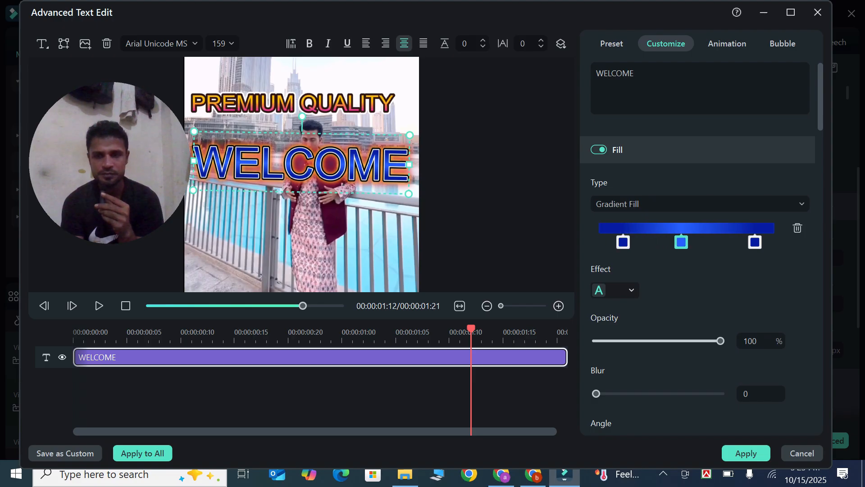
left_click(797, 228)
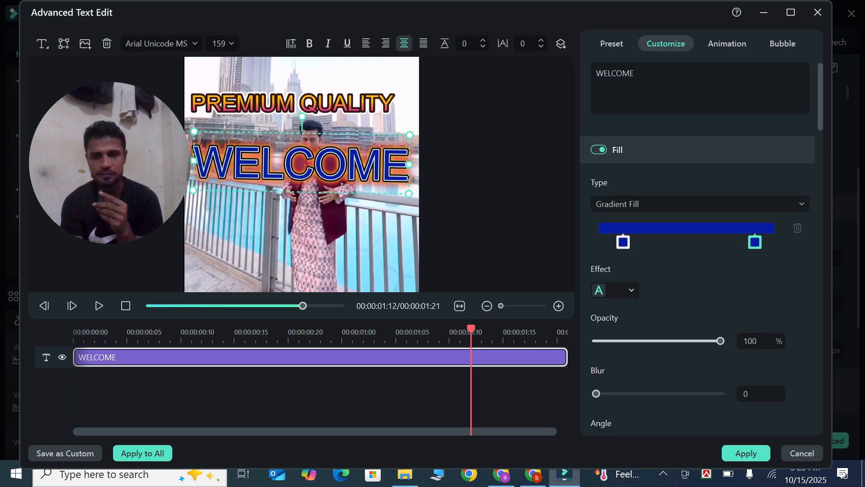
left_click(755, 242)
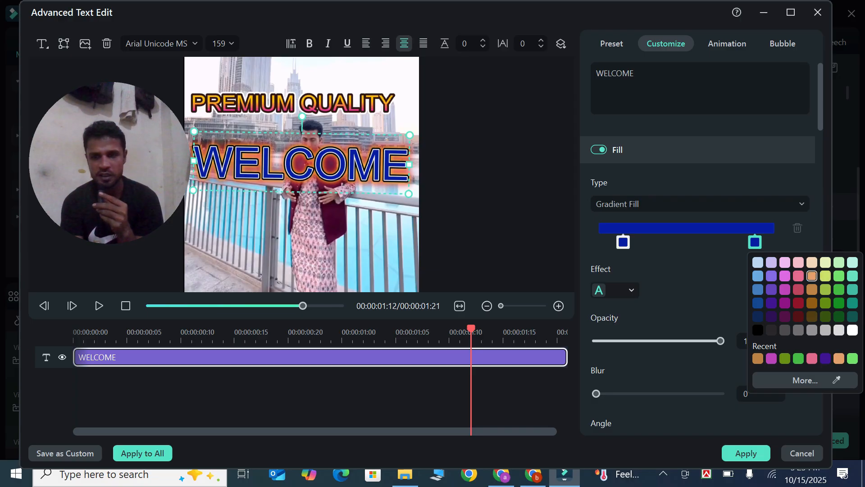
left_click(798, 303)
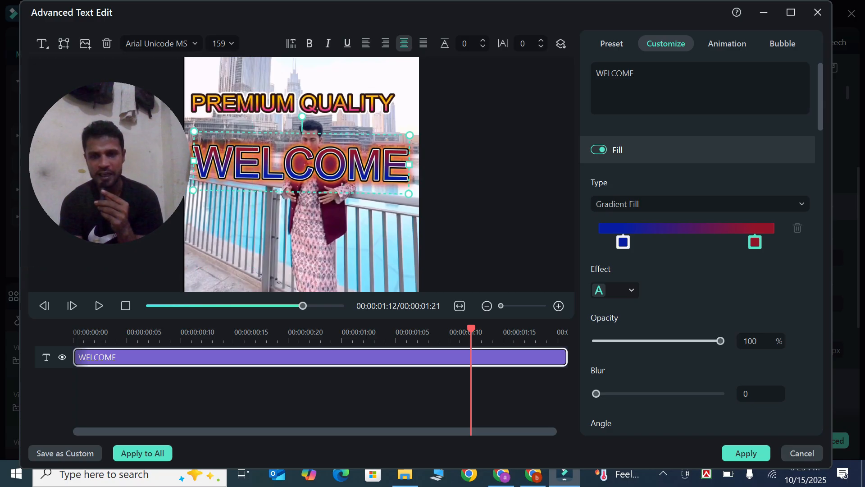
- Try several gradient angles on the WELCOME title's fill and set the angle to 243°
scroll(702, 243, "down", 3)
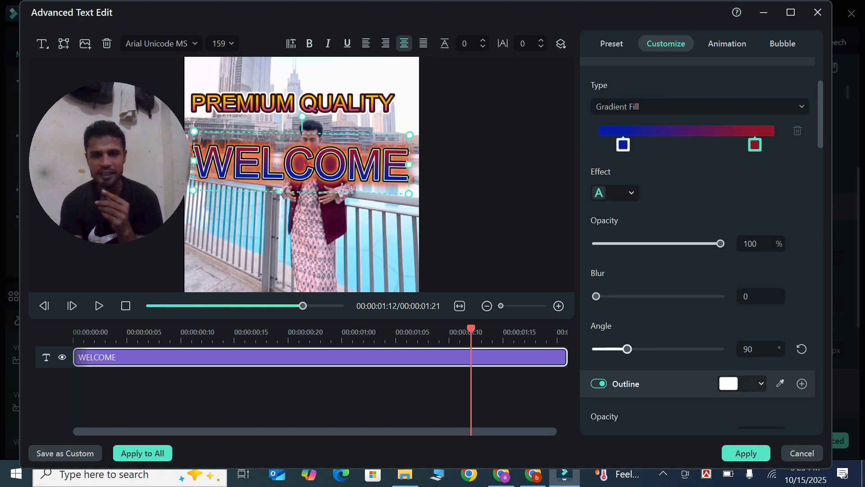
left_click_drag(627, 349, 720, 349)
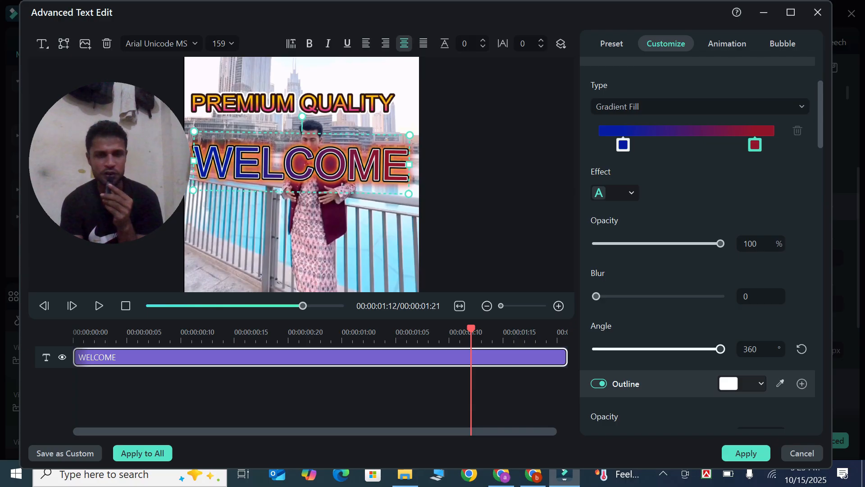
left_click_drag(720, 349, 641, 349)
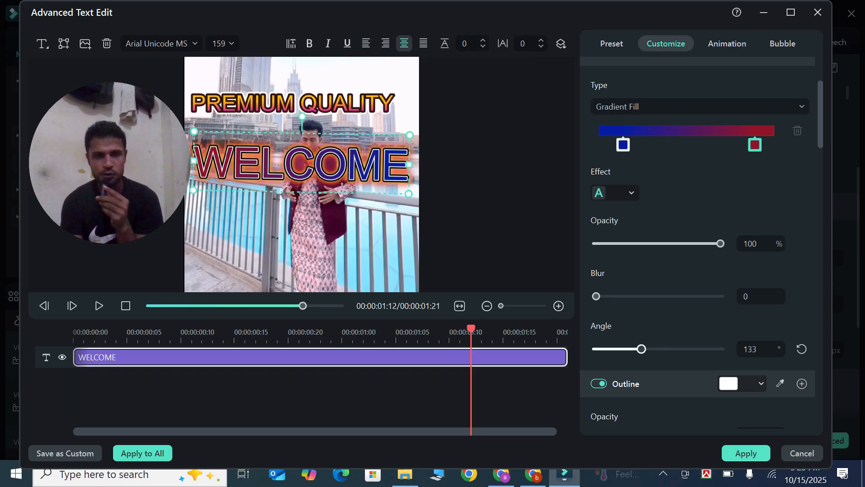
left_click_drag(641, 349, 602, 349)
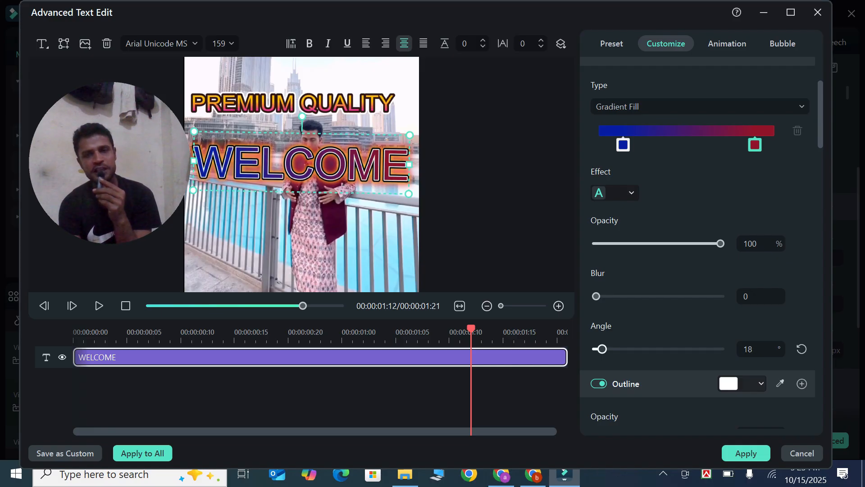
left_click_drag(602, 349, 680, 349)
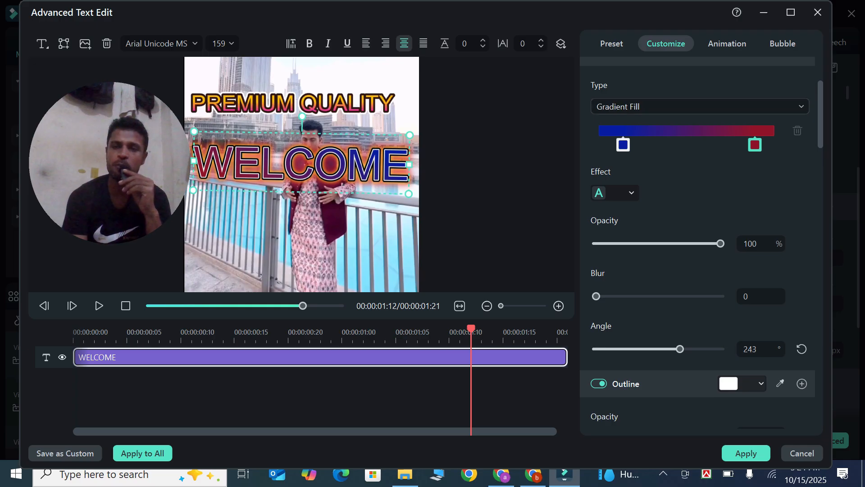
scroll(702, 242, "down", 2)
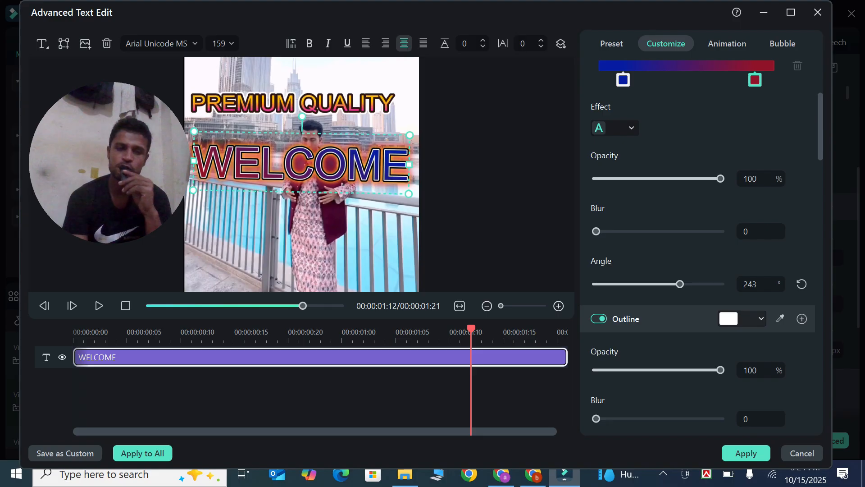
scroll(702, 243, "up", 2)
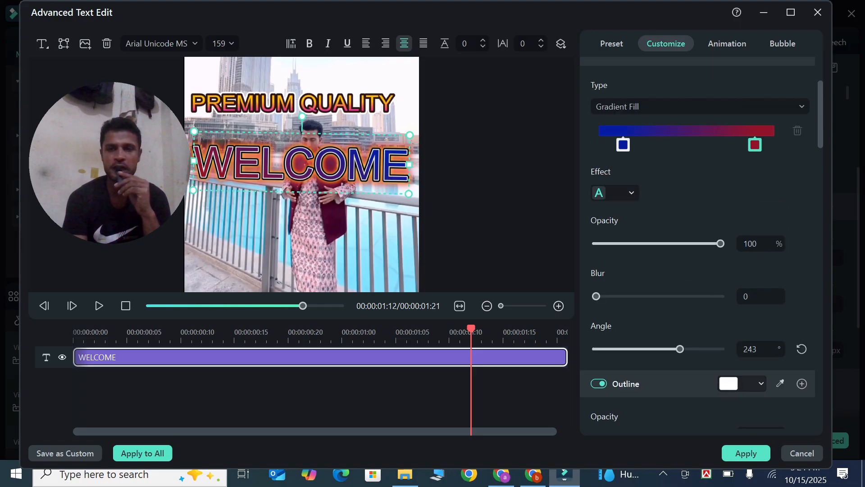